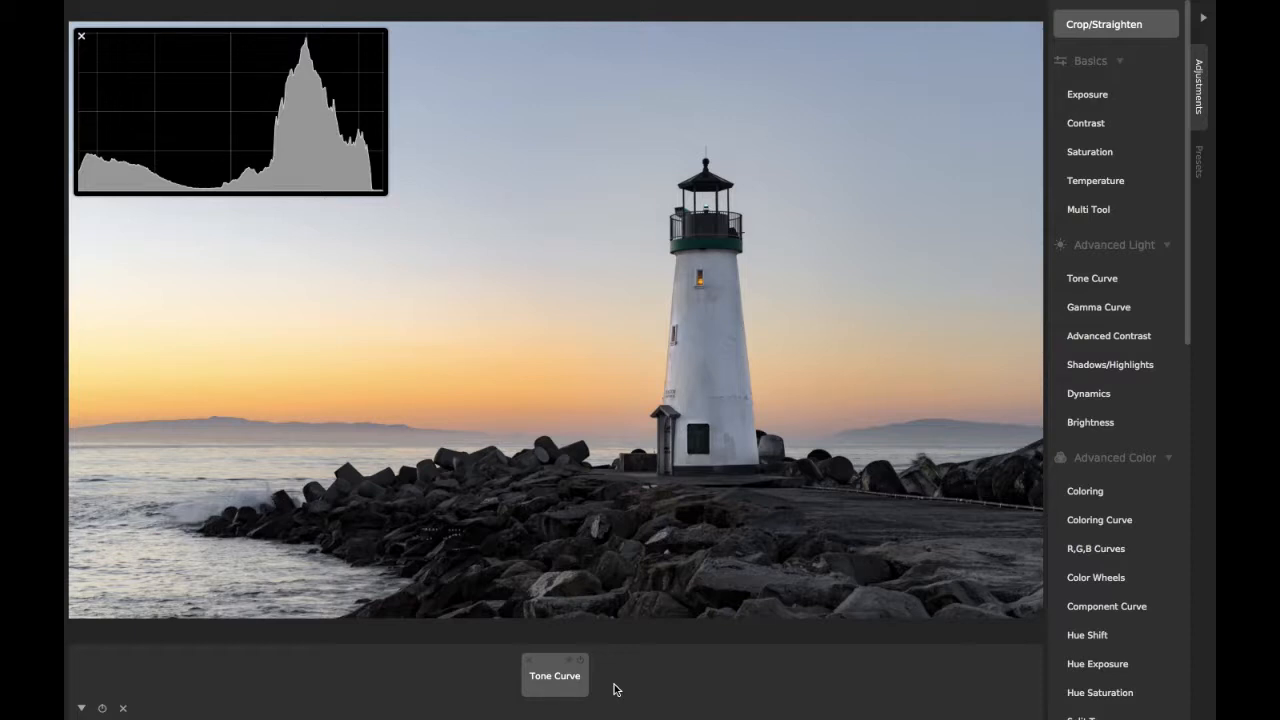
# - Open the Tone Curve adjustment and bow the middle of the curve above the diagonal to brighten the photo
pyautogui.click(556, 689)
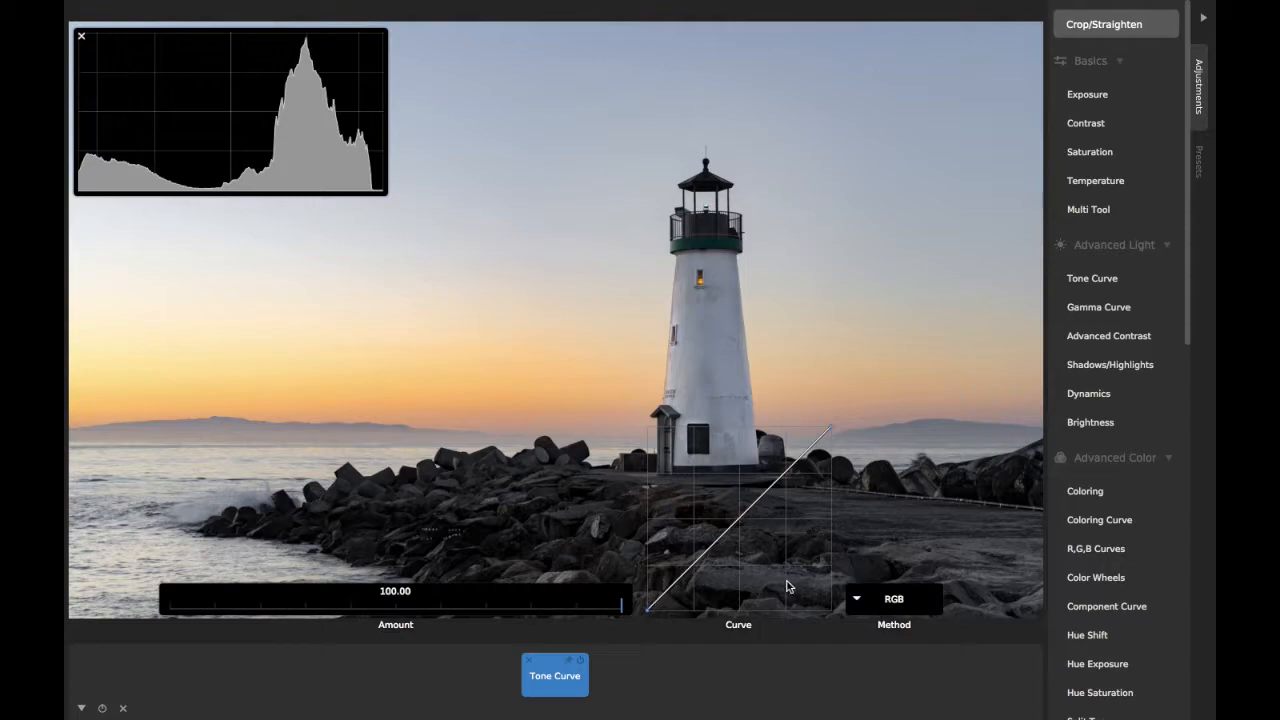
pyautogui.moveTo(737, 529)
pyautogui.mouseDown()
pyautogui.moveTo(794, 580)
pyautogui.moveTo(709, 457)
pyautogui.moveTo(771, 516)
pyautogui.moveTo(703, 517)
pyautogui.moveTo(749, 486)
pyautogui.moveTo(743, 543)
pyautogui.moveTo(738, 522)
pyautogui.mouseUp()
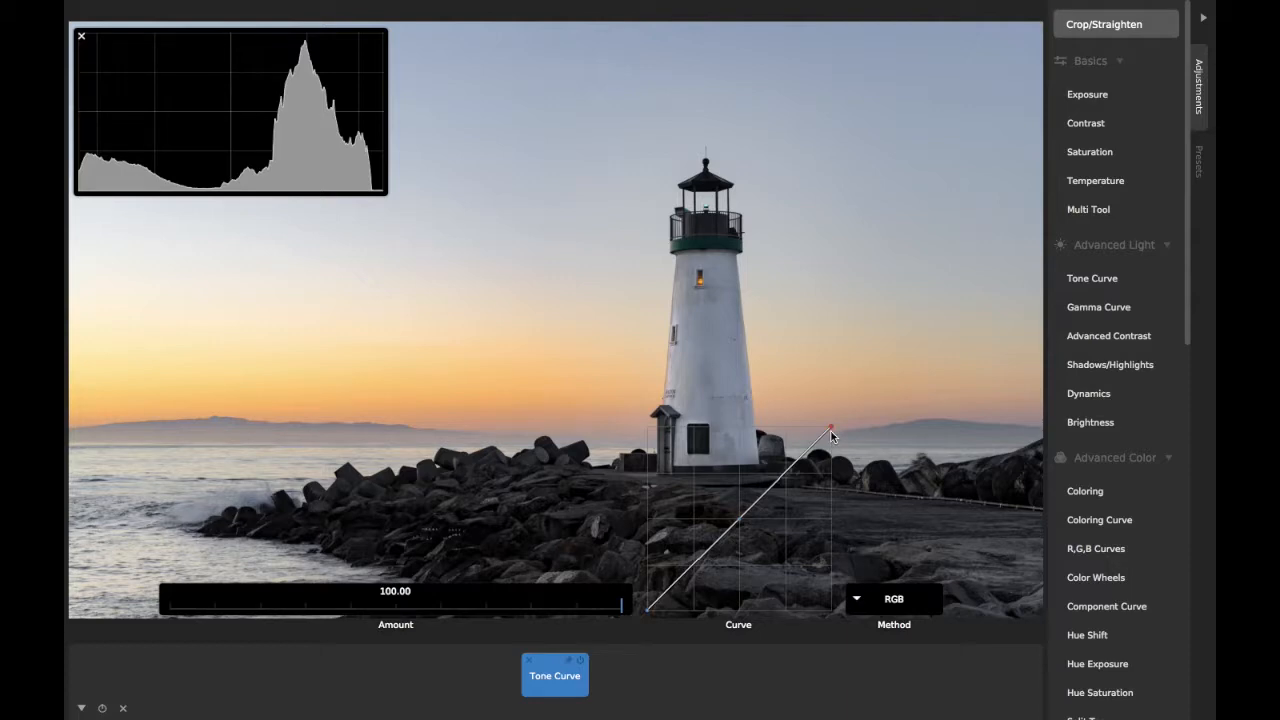
pyautogui.moveTo(741, 525); pyautogui.dragTo(741, 456)
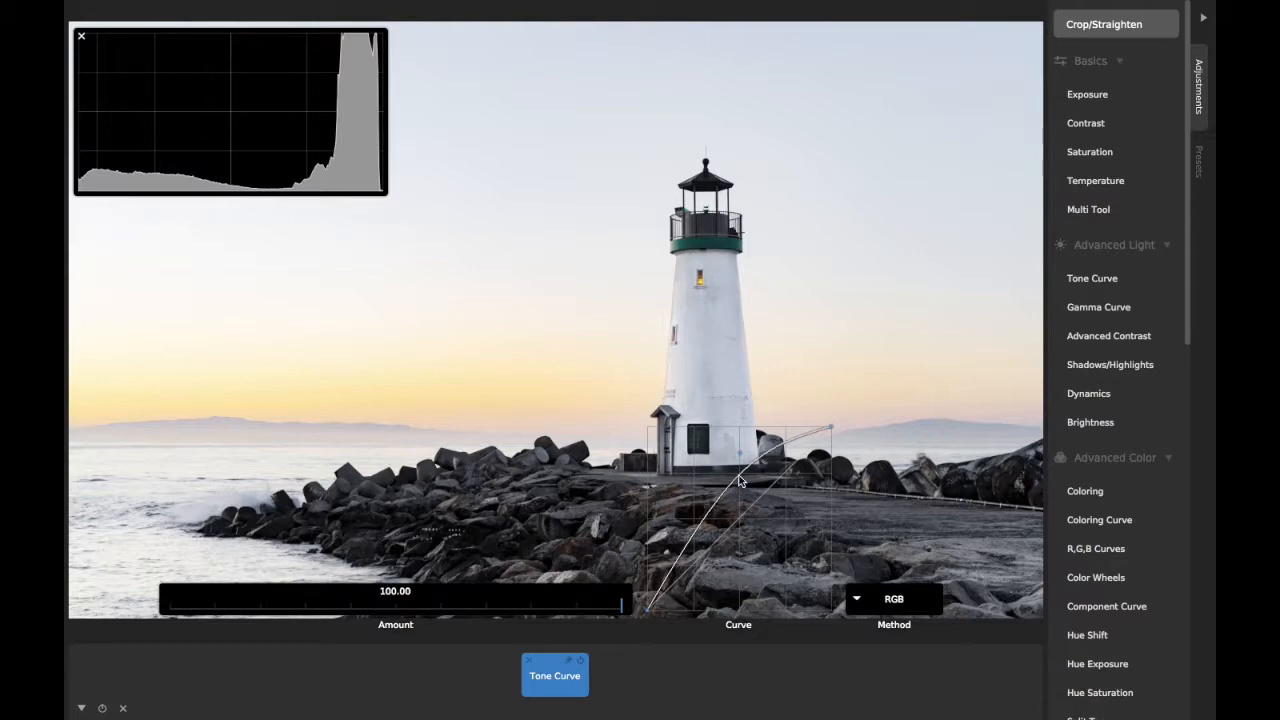
pyautogui.moveTo(741, 458)
pyautogui.mouseDown()
pyautogui.moveTo(737, 485)
pyautogui.moveTo(738, 452)
pyautogui.moveTo(709, 452)
pyautogui.moveTo(731, 462)
pyautogui.moveTo(711, 480)
pyautogui.moveTo(737, 454)
pyautogui.moveTo(739, 491)
pyautogui.moveTo(712, 458)
pyautogui.moveTo(727, 476)
pyautogui.mouseUp()
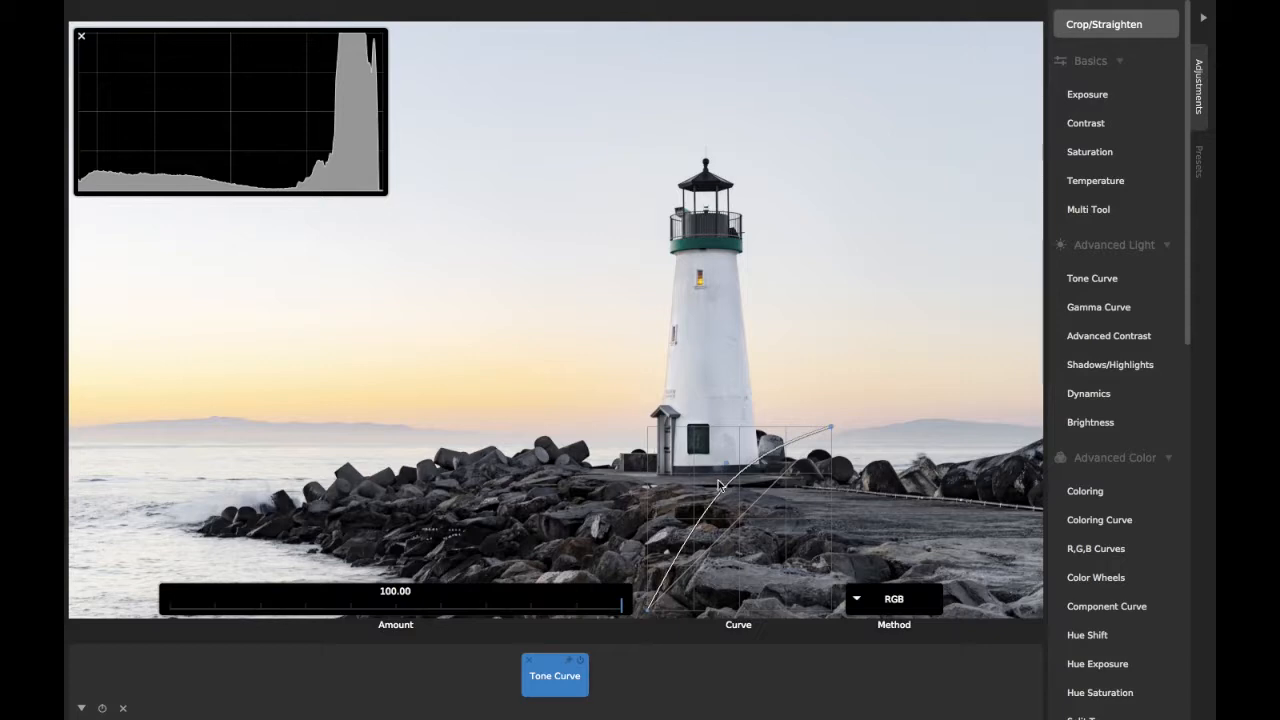
# - Bow the middle of the curve below the diagonal to darken the photo, and remove the added point
pyautogui.moveTo(732, 472); pyautogui.dragTo(820, 528)
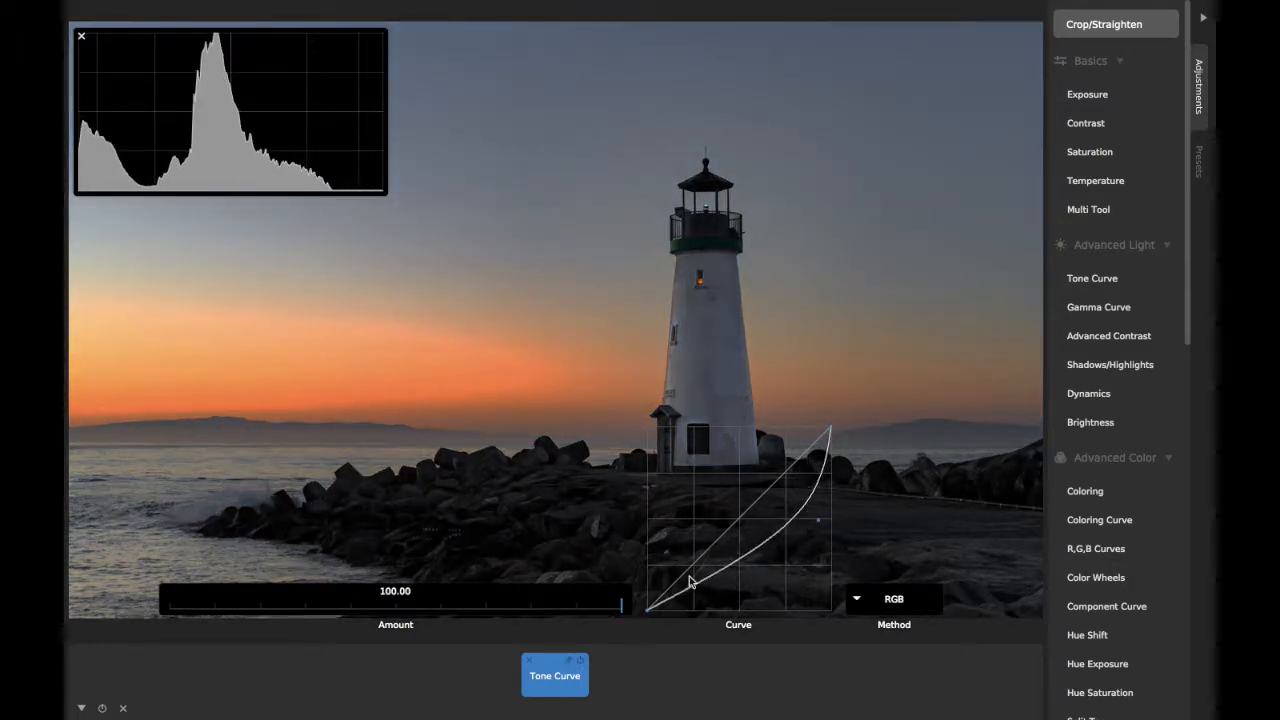
pyautogui.moveTo(820, 525); pyautogui.dragTo(743, 562)
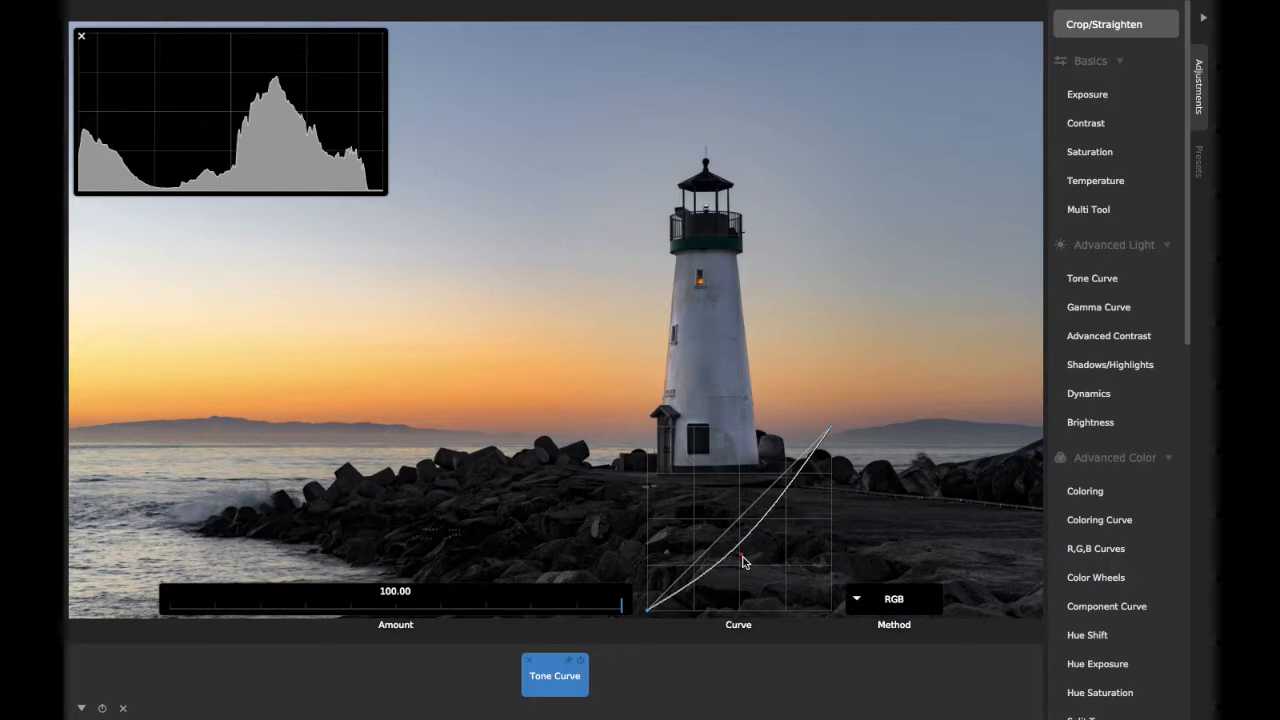
pyautogui.moveTo(743, 562); pyautogui.dragTo(783, 534)
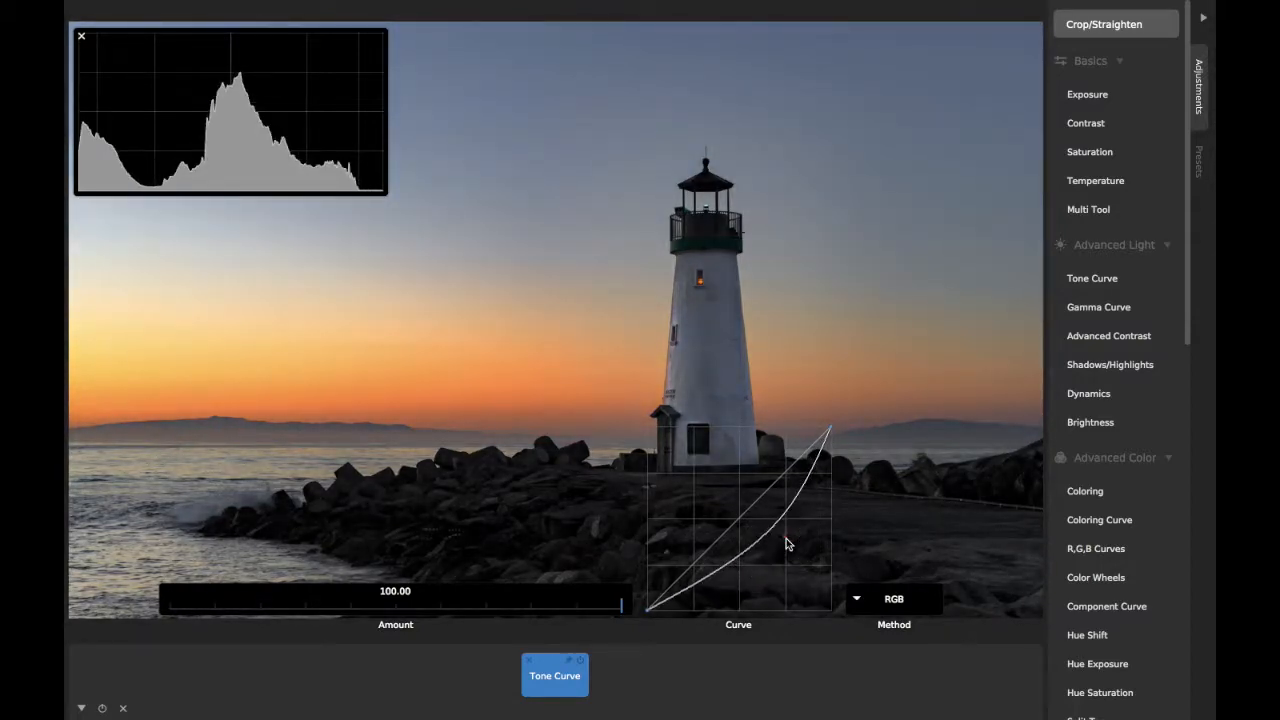
pyautogui.click(786, 539)
pyautogui.moveTo(786, 541); pyautogui.dragTo(723, 297)
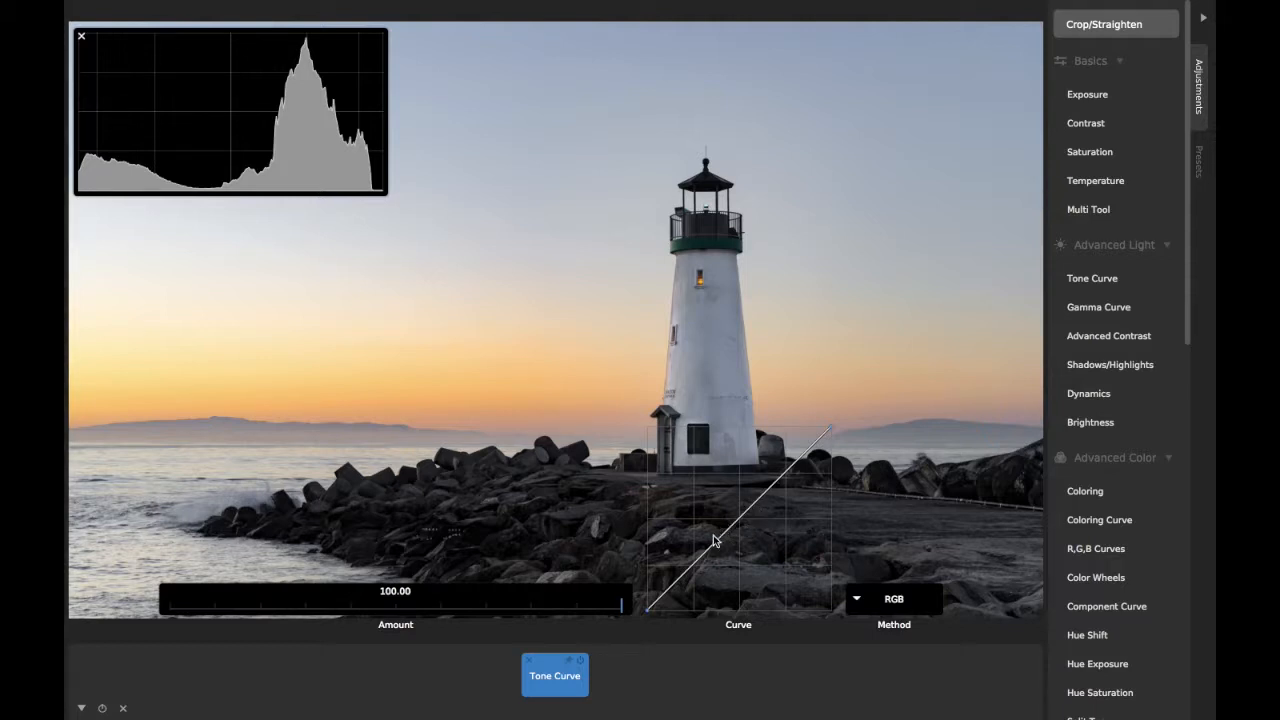
# - Shape a strong S-curve by pulling the shadows point down to the base and raising the highlights point to the ceiling
pyautogui.moveTo(703, 563); pyautogui.dragTo(660, 640)
pyautogui.moveTo(753, 524); pyautogui.dragTo(745, 492)
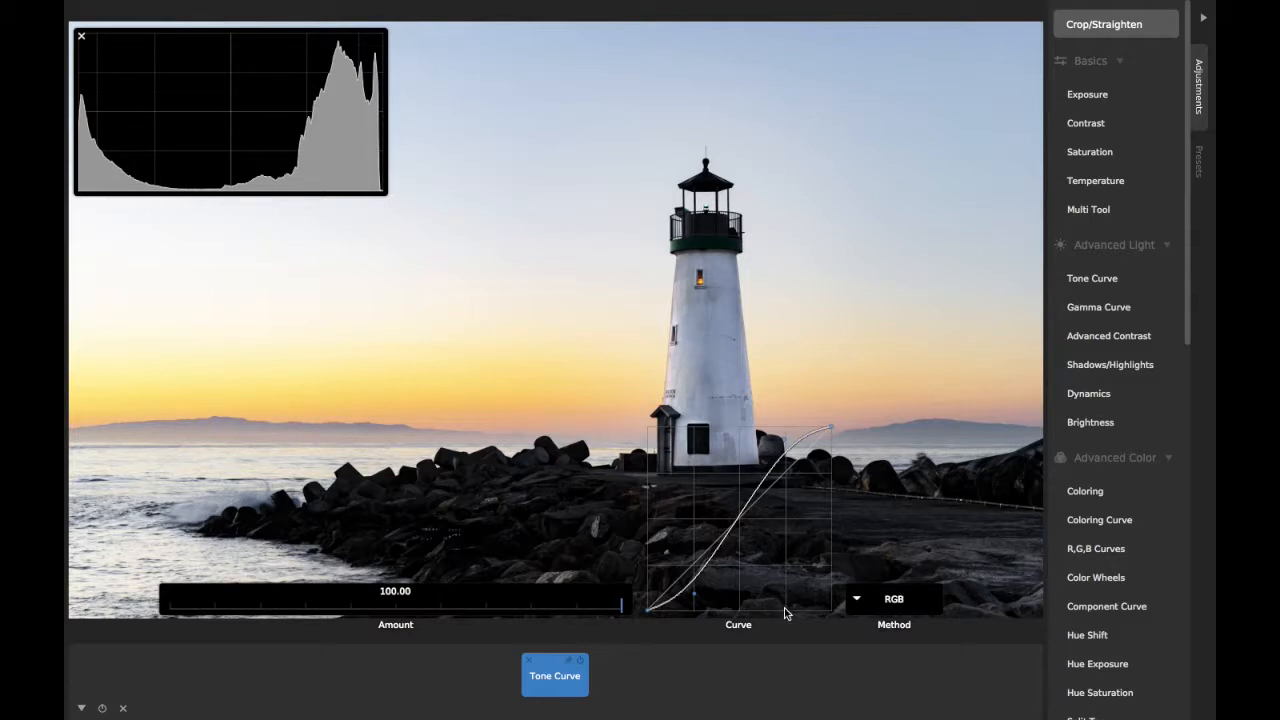
pyautogui.click(785, 441)
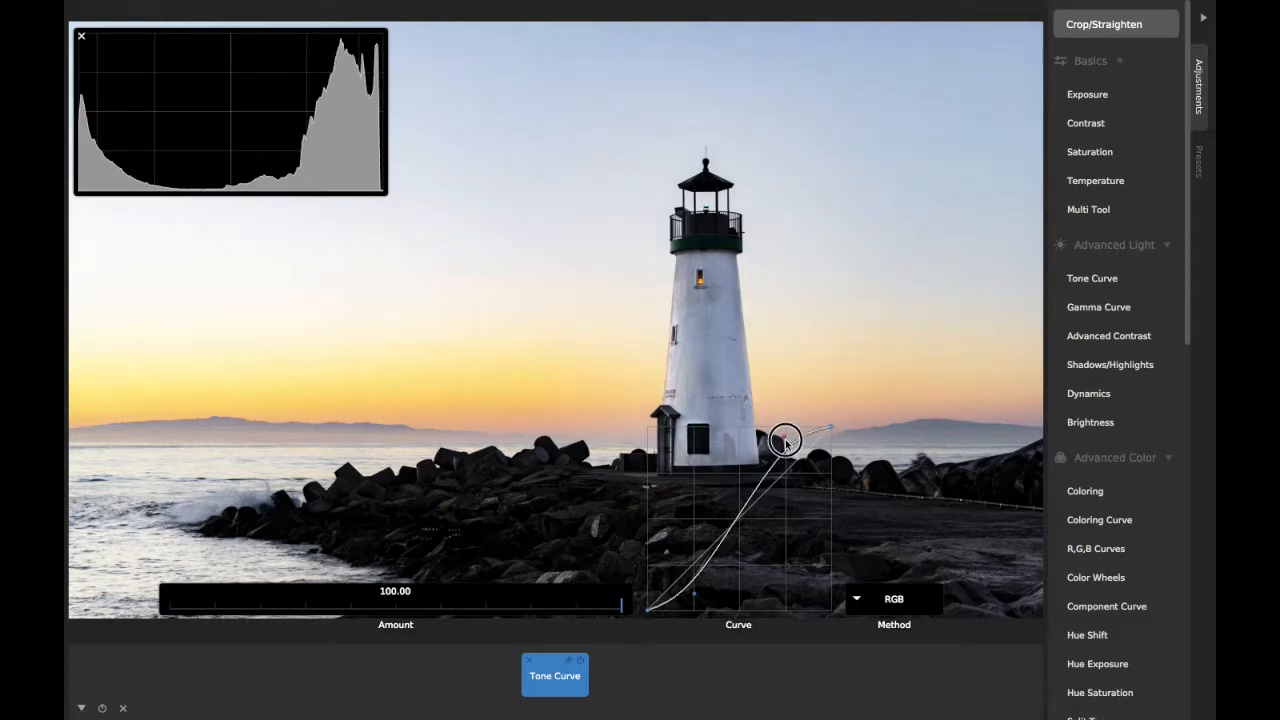
pyautogui.moveTo(785, 441); pyautogui.dragTo(784, 433)
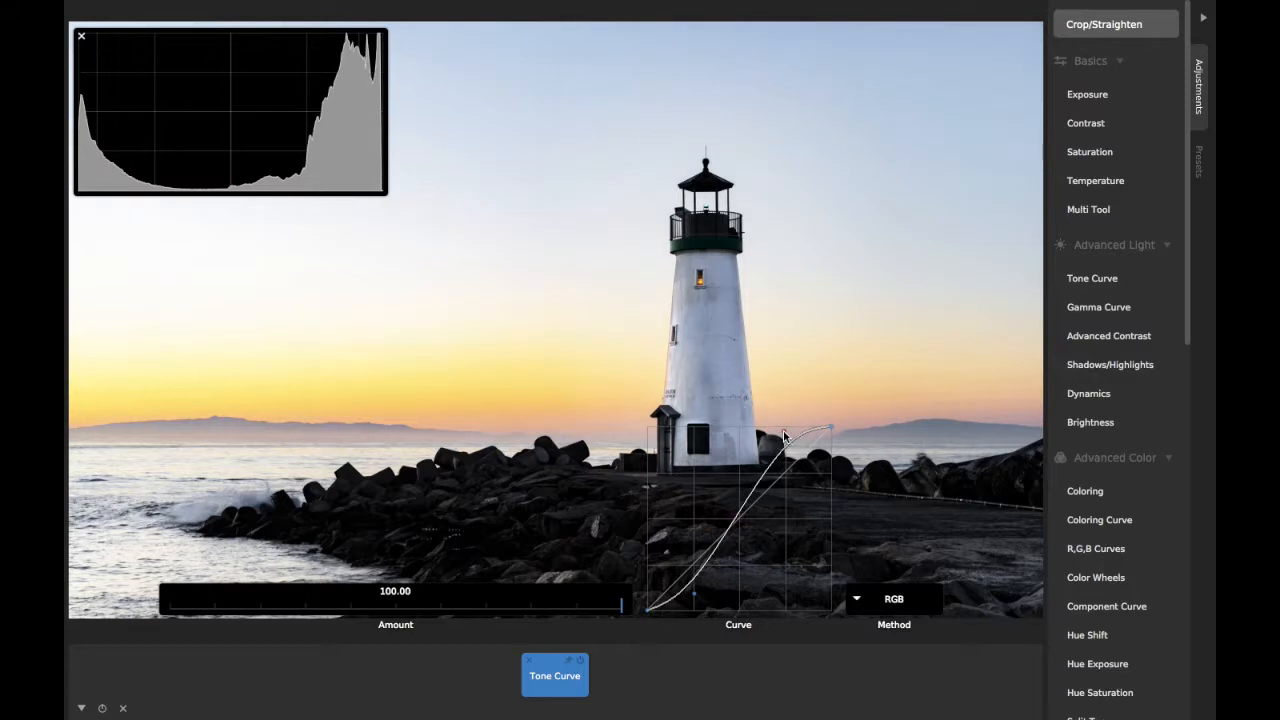
pyautogui.moveTo(697, 597); pyautogui.dragTo(703, 608)
pyautogui.moveTo(784, 433); pyautogui.dragTo(781, 427)
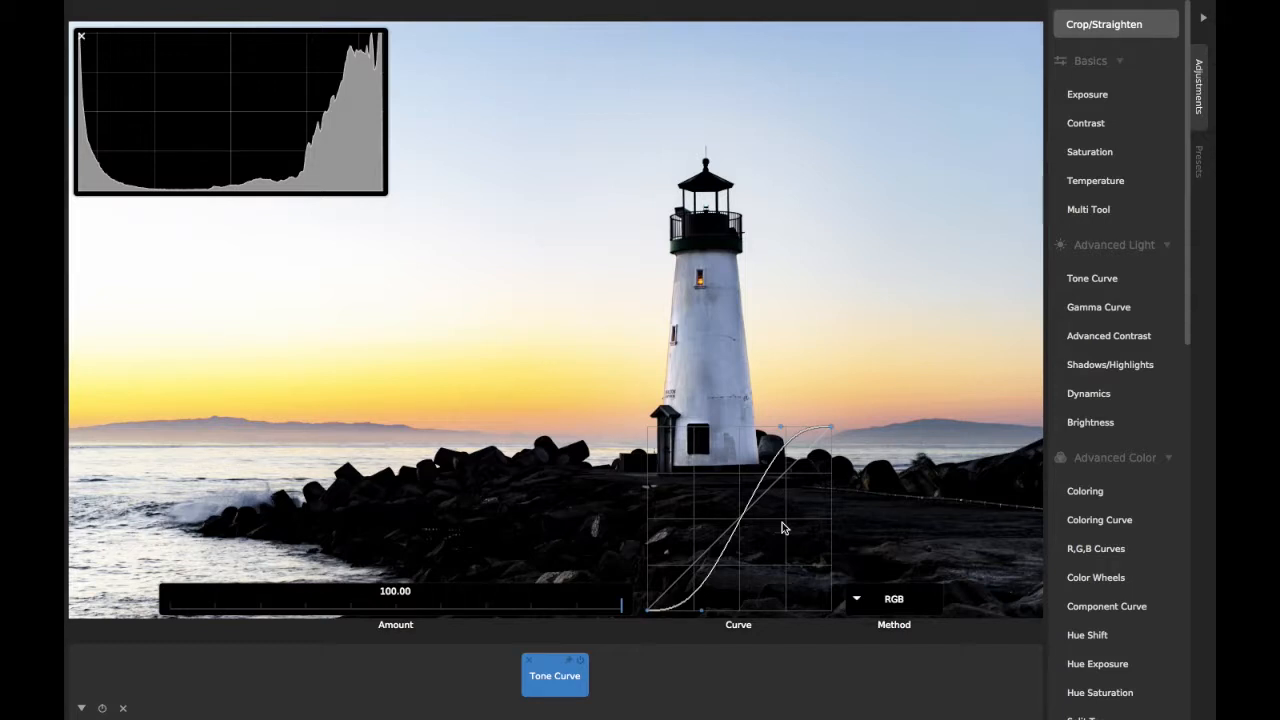
# - Soften the S-curve by easing the shadows dip and placing the highlights point slightly above the diagonal
pyautogui.moveTo(785, 438); pyautogui.dragTo(703, 583)
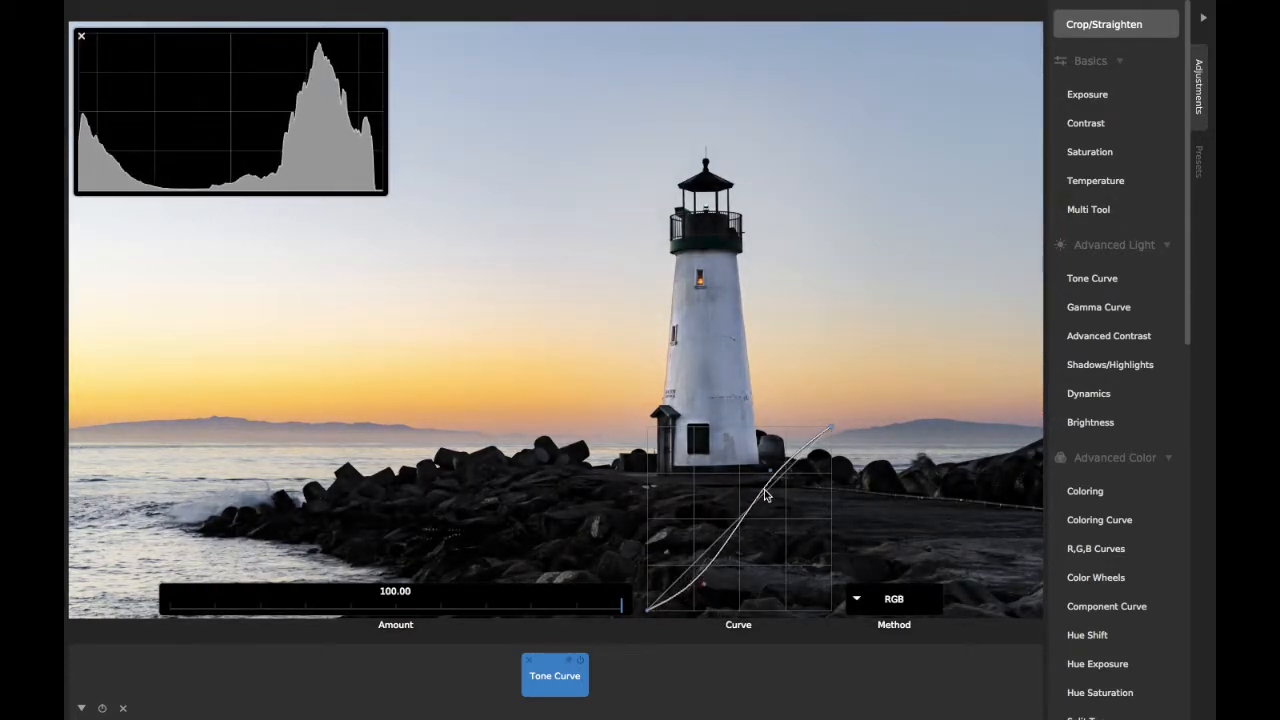
pyautogui.moveTo(771, 471); pyautogui.dragTo(772, 437)
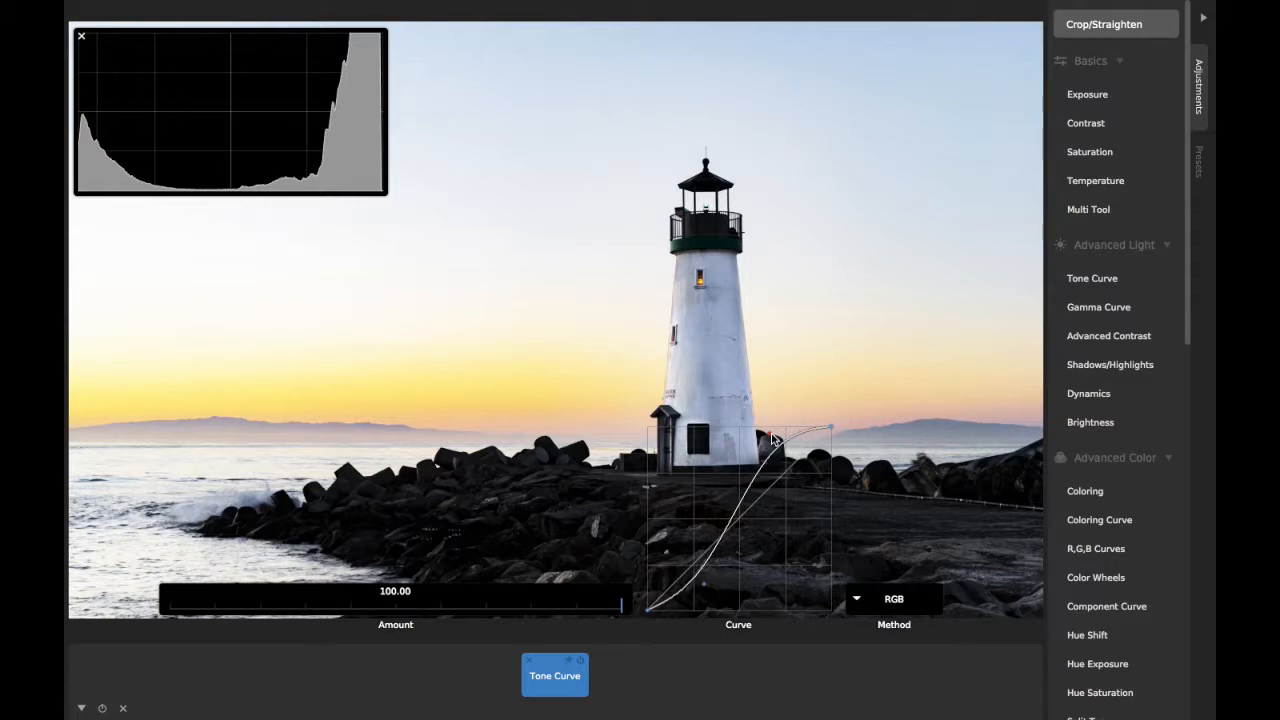
pyautogui.moveTo(772, 438); pyautogui.dragTo(785, 445)
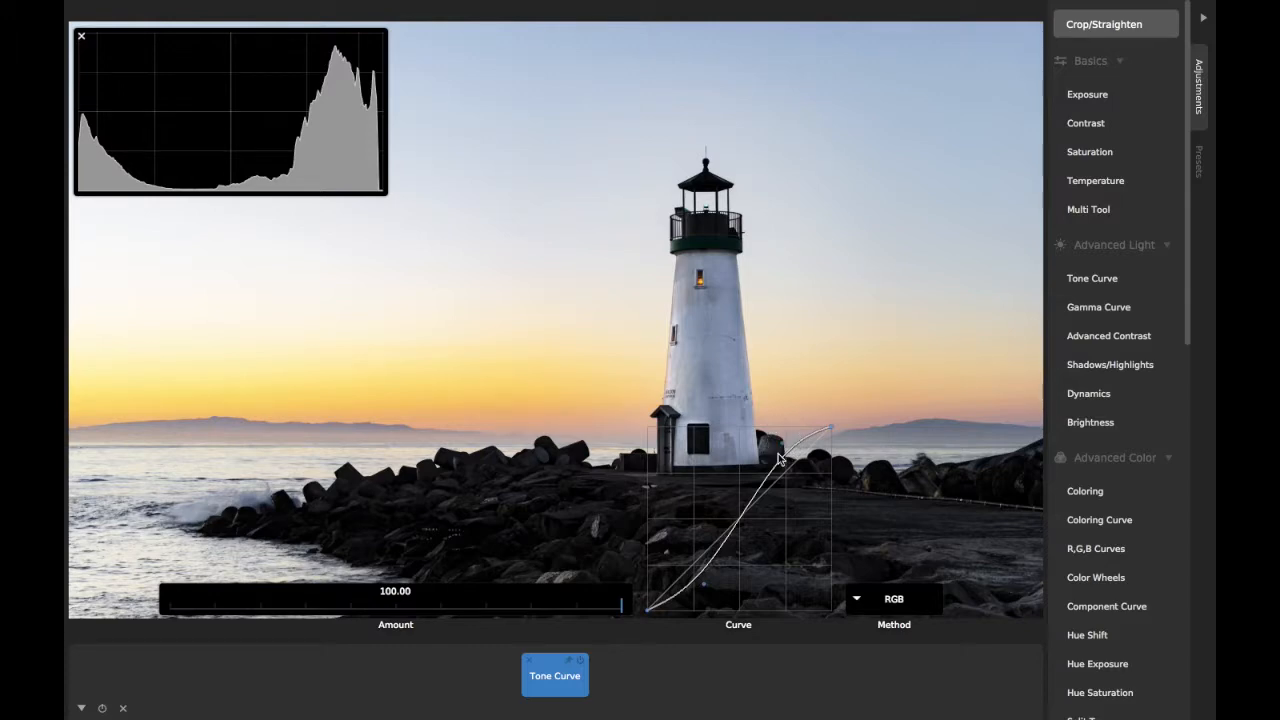
# - Invert the S-curve by lowering the highlights and raising the shadows to flatten contrast, and compare the photo with and without it
pyautogui.moveTo(785, 447); pyautogui.dragTo(801, 496)
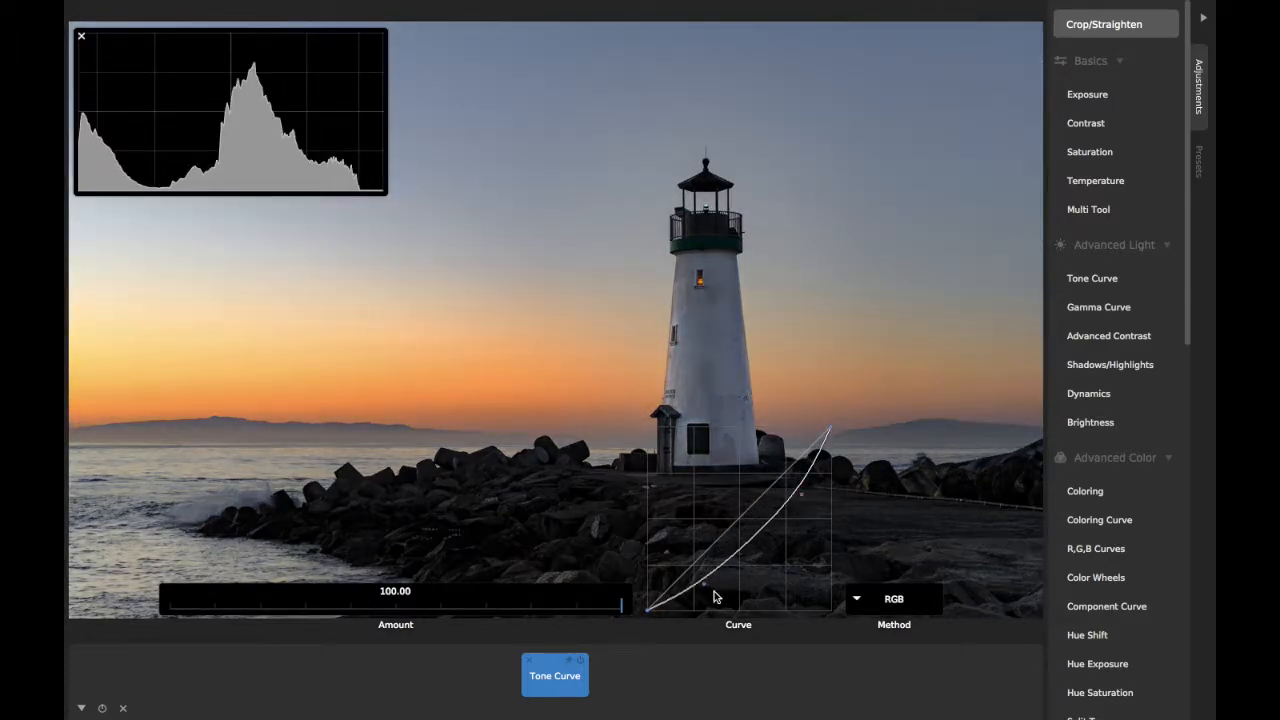
pyautogui.moveTo(700, 586); pyautogui.dragTo(659, 545)
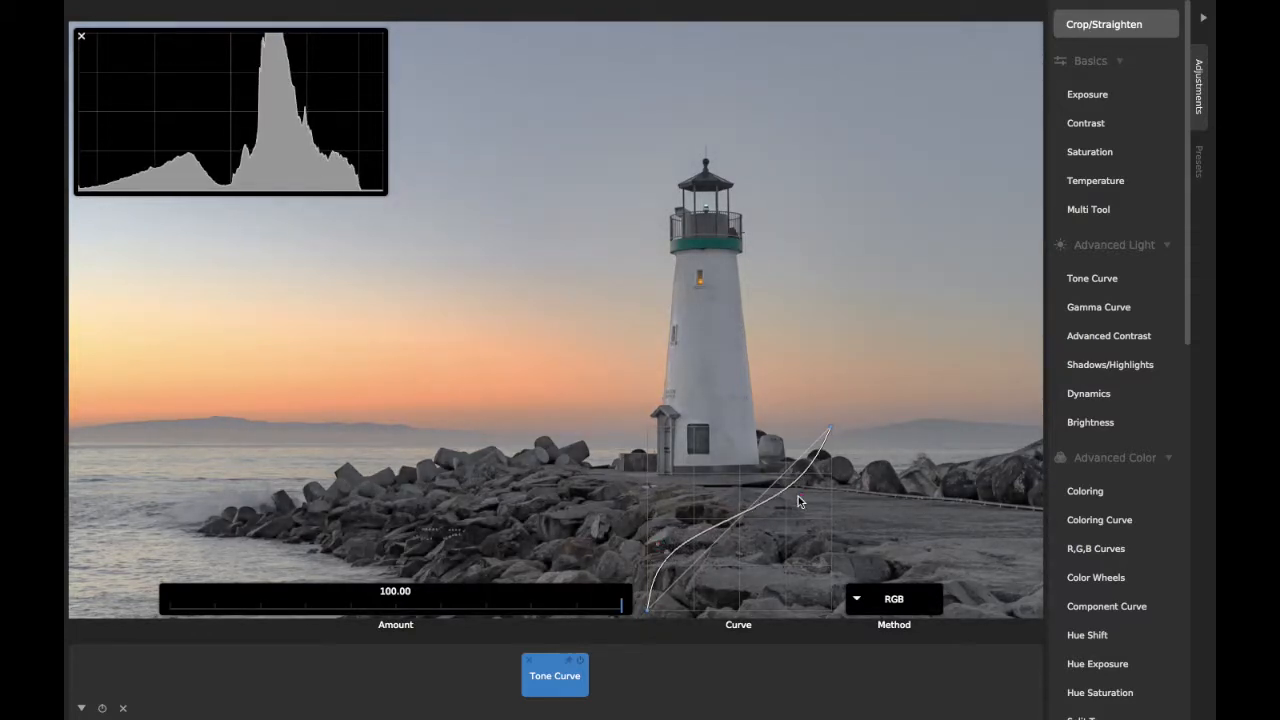
pyautogui.moveTo(805, 497); pyautogui.dragTo(830, 498)
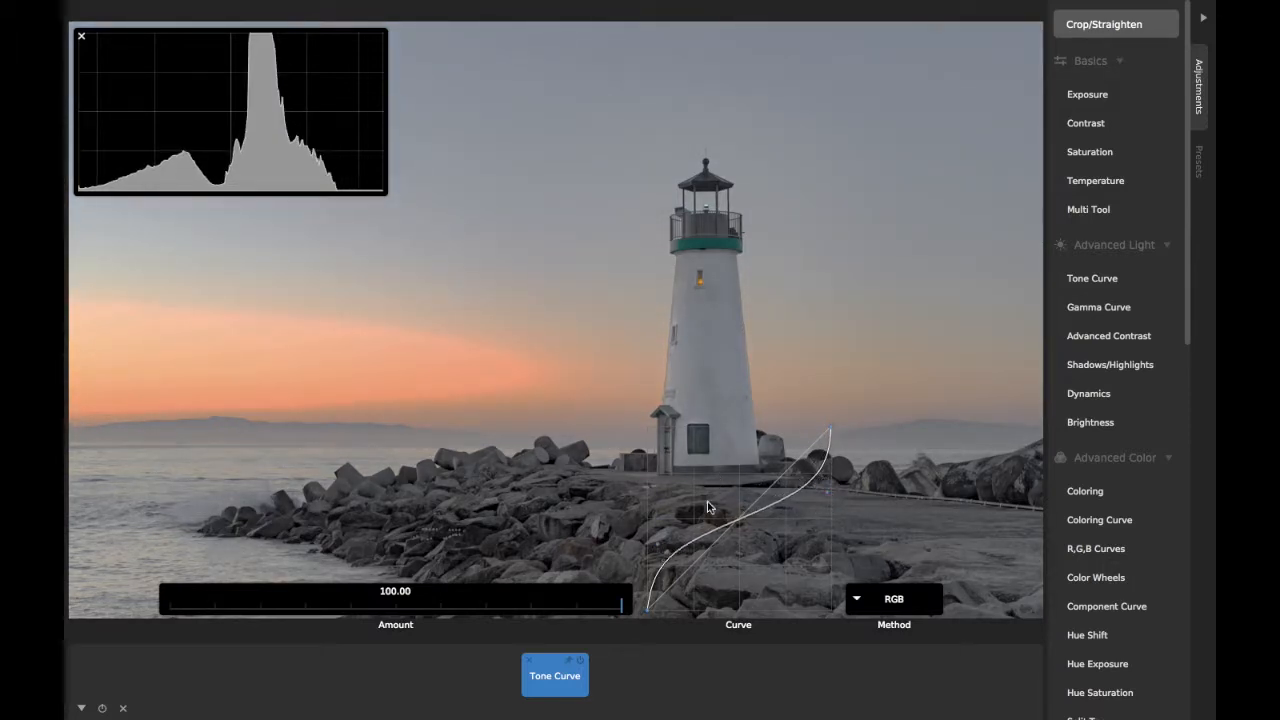
pyautogui.click(679, 694)
pyautogui.press('space')
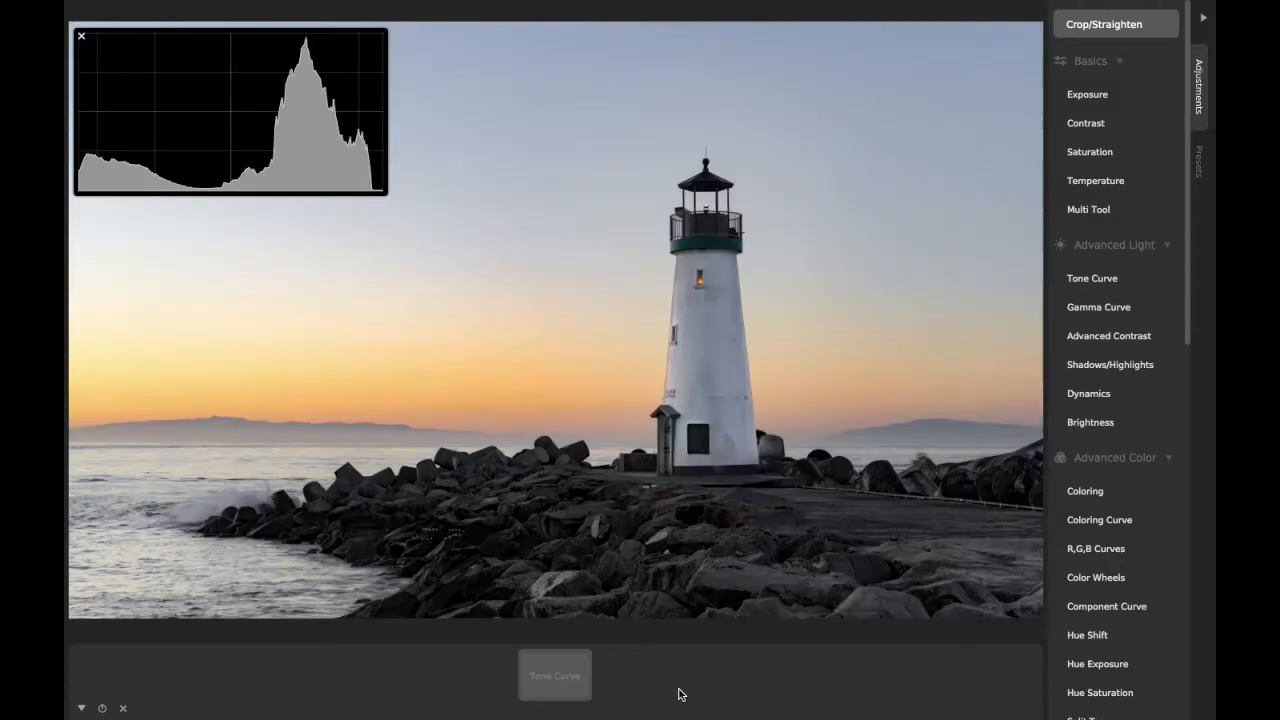
pyautogui.press('space')
pyautogui.press('space')
pyautogui.press('space')
# - Reopen the Tone Curve adjustment and remove the added shadows and highlights points to restore a straight diagonal
pyautogui.click(572, 682)
pyautogui.moveTo(660, 544); pyautogui.dragTo(671, 546)
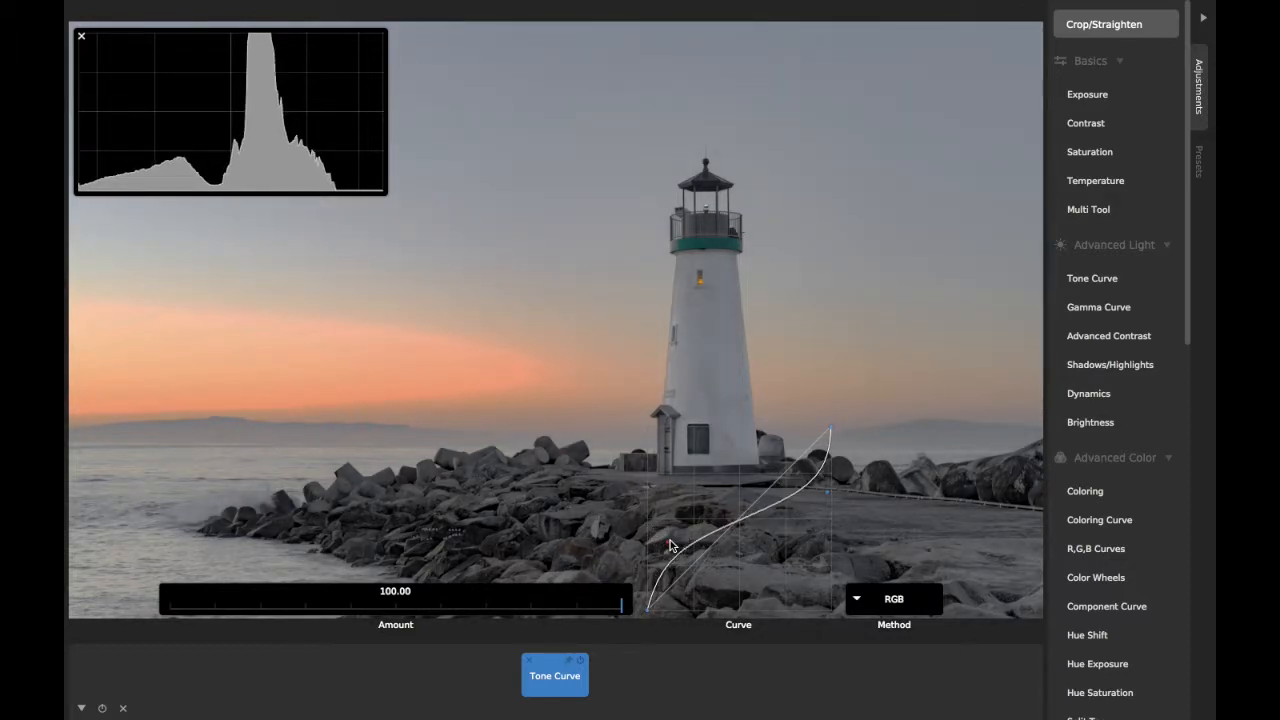
pyautogui.moveTo(671, 546); pyautogui.dragTo(680, 297)
pyautogui.moveTo(826, 493); pyautogui.dragTo(727, 284)
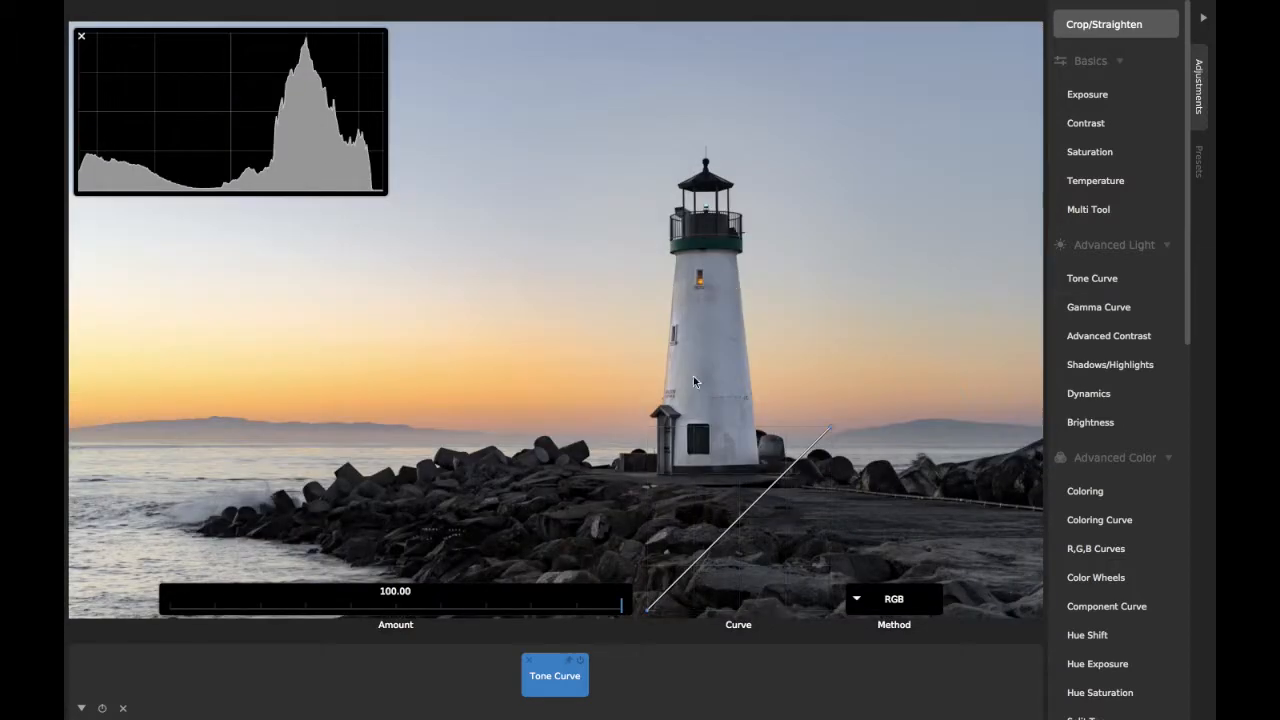
# - Raise the curve's black endpoint slightly above the base to lift the darkest tones
pyautogui.click(648, 616)
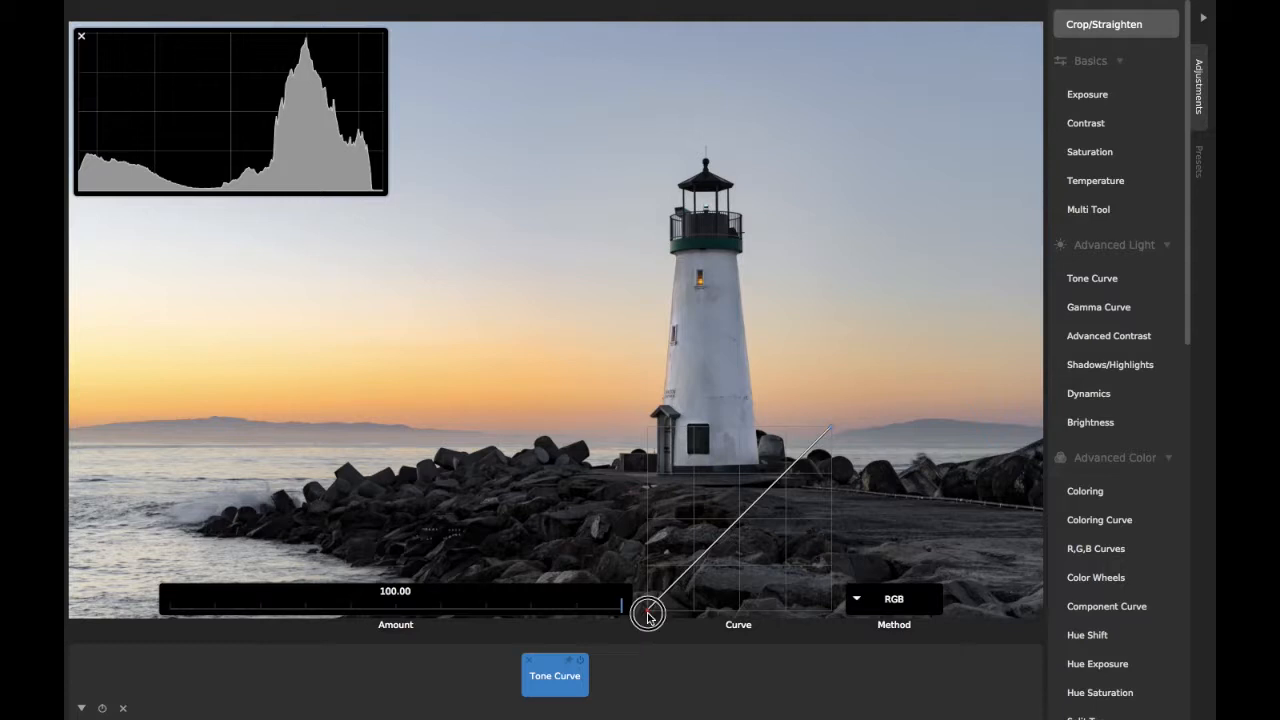
pyautogui.moveTo(648, 616)
pyautogui.mouseDown()
pyautogui.moveTo(641, 590)
pyautogui.moveTo(640, 609)
pyautogui.mouseUp()
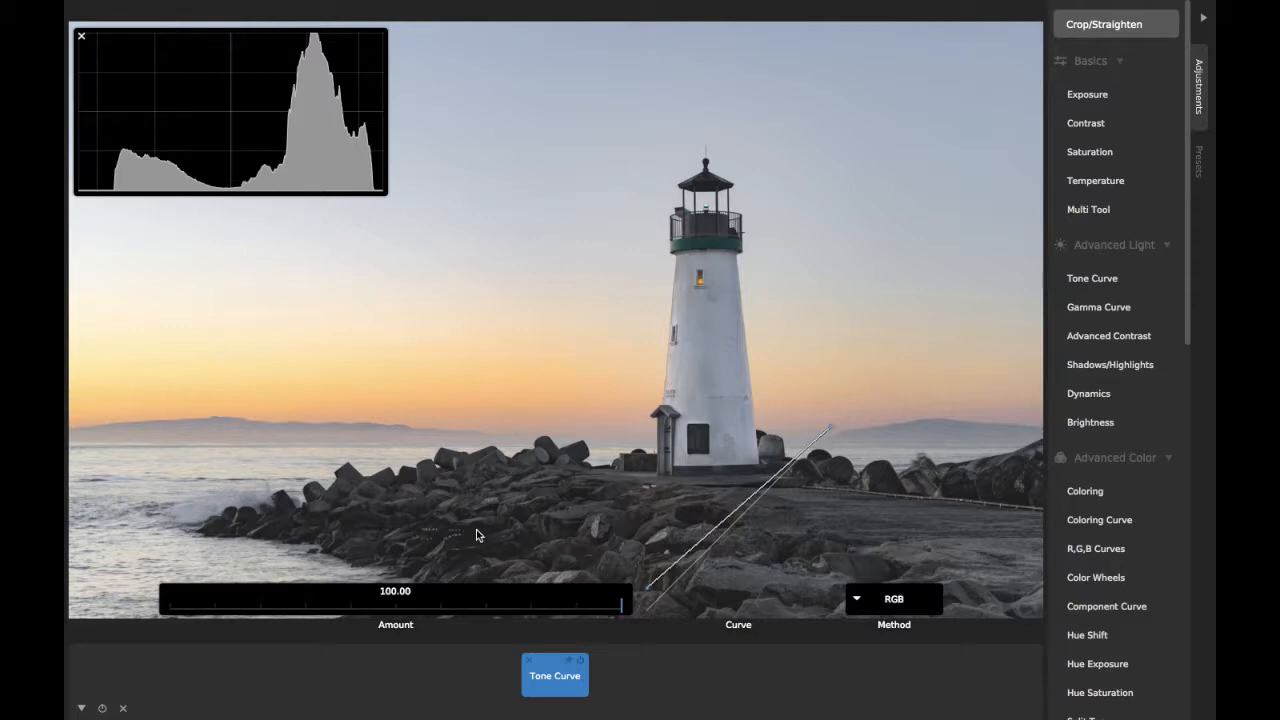
pyautogui.moveTo(648, 590)
pyautogui.mouseDown()
pyautogui.moveTo(645, 620)
pyautogui.moveTo(643, 600)
pyautogui.mouseUp()
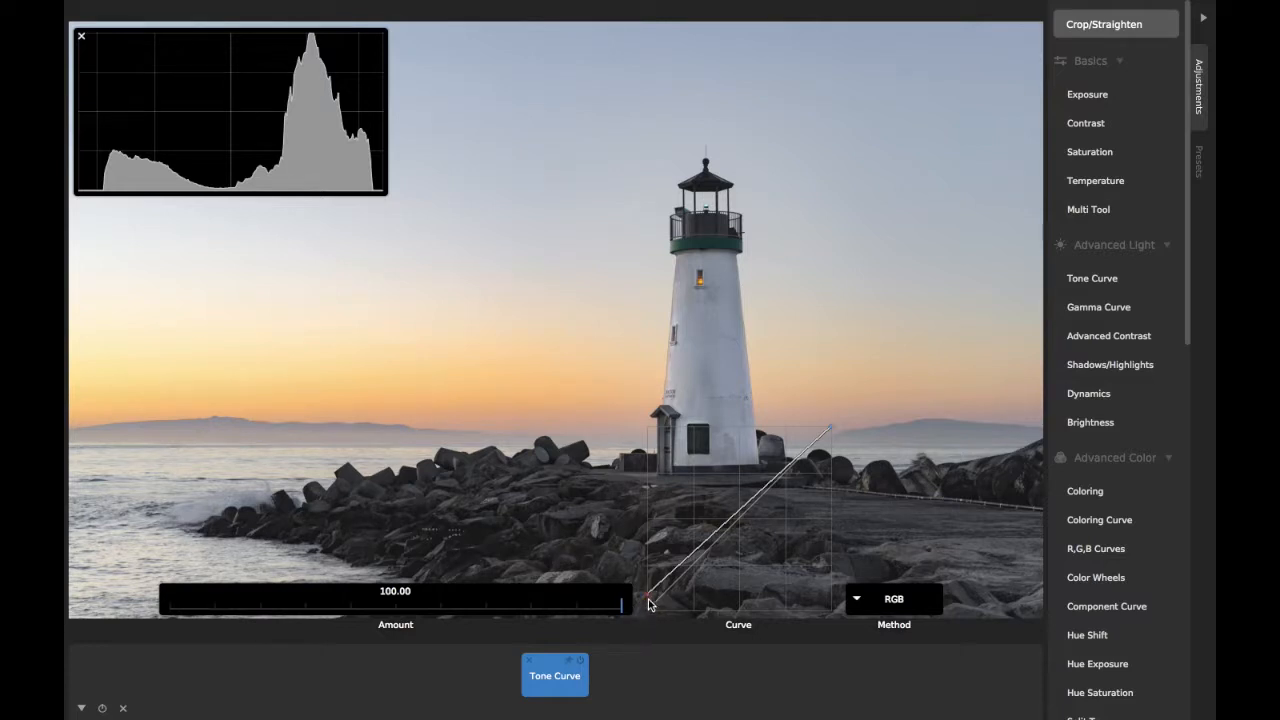
pyautogui.moveTo(648, 598)
pyautogui.mouseDown()
pyautogui.moveTo(642, 610)
pyautogui.moveTo(642, 590)
pyautogui.moveTo(635, 601)
pyautogui.moveTo(648, 610)
pyautogui.mouseUp()
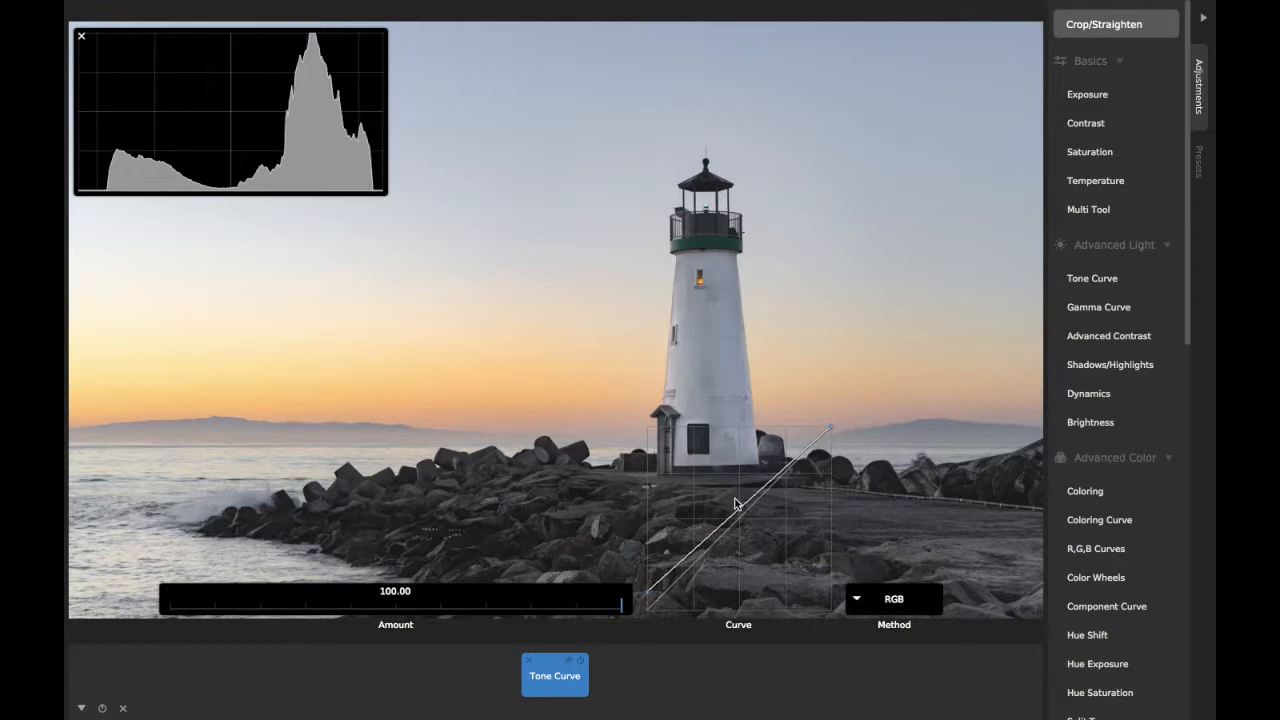
pyautogui.moveTo(648, 603)
pyautogui.mouseDown()
pyautogui.moveTo(643, 523)
pyautogui.moveTo(634, 591)
pyautogui.moveTo(647, 607)
pyautogui.mouseUp()
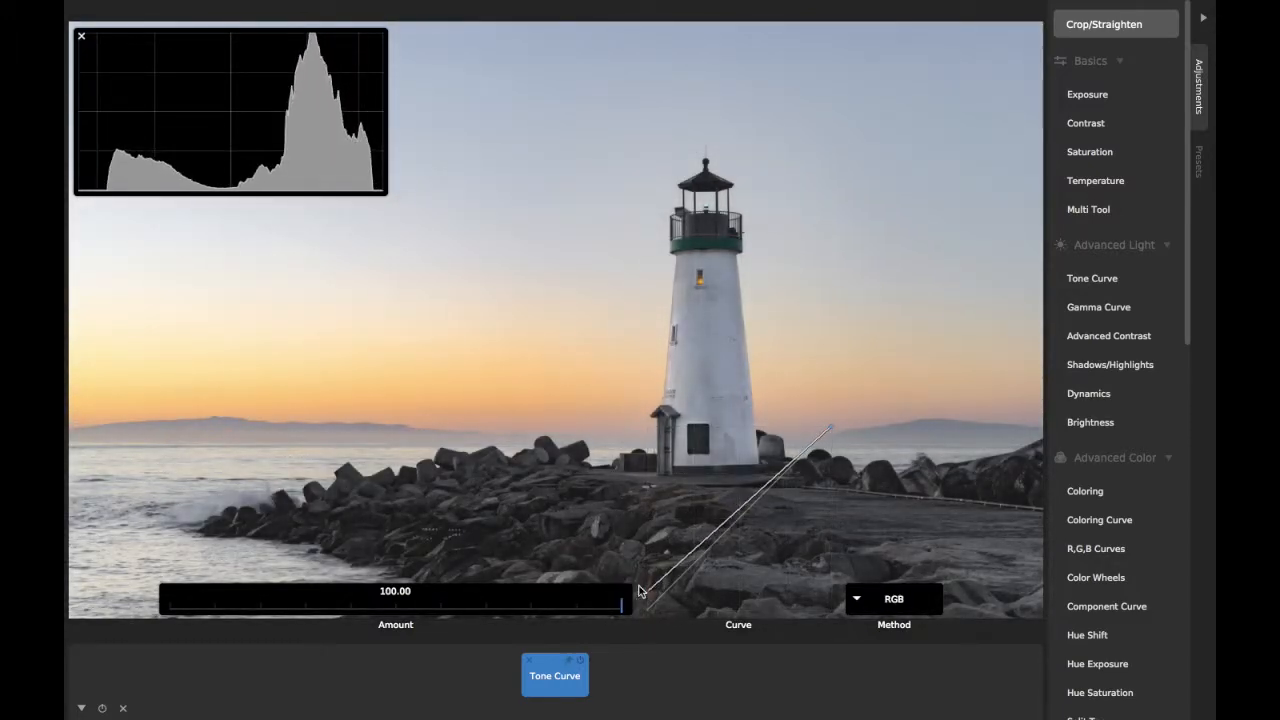
# - Add a gentle S-curve with lowered shadows and raised highlights, ease the black endpoint down slightly, and compare before and after
pyautogui.moveTo(724, 522); pyautogui.dragTo(686, 580)
pyautogui.moveTo(765, 492); pyautogui.dragTo(764, 468)
pyautogui.moveTo(696, 574); pyautogui.dragTo(655, 598)
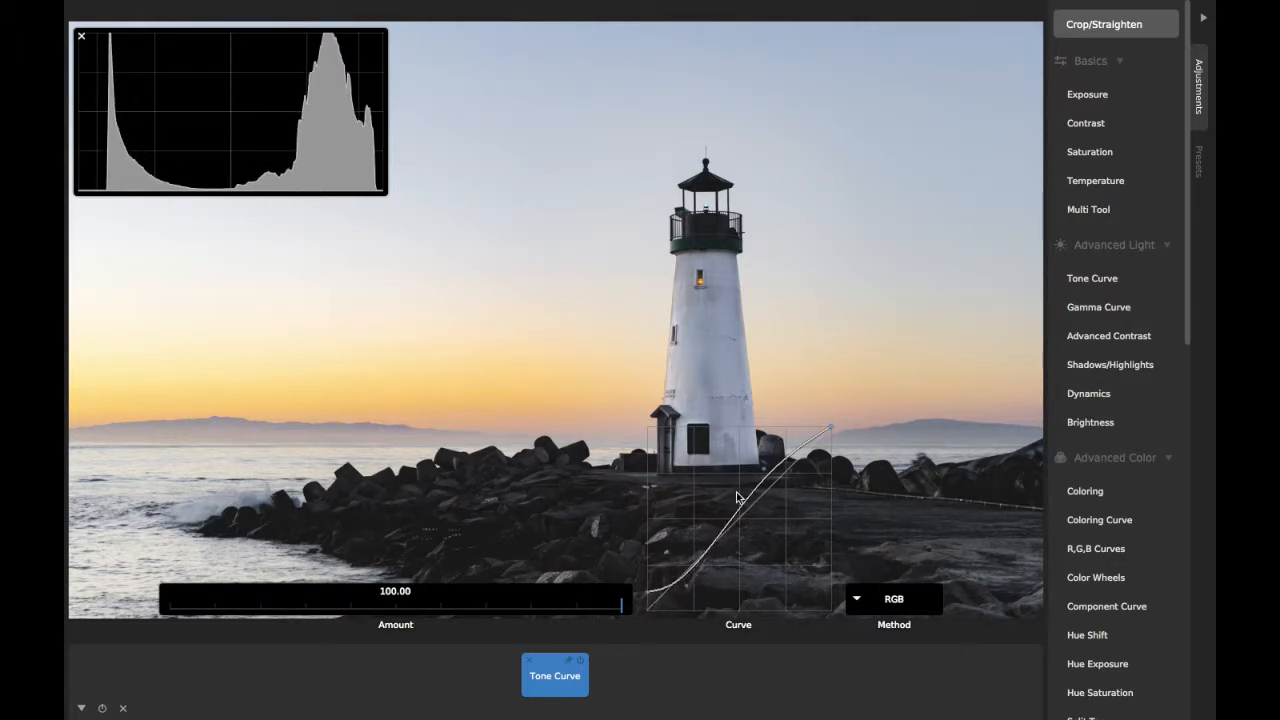
pyautogui.moveTo(644, 589); pyautogui.dragTo(645, 598)
pyautogui.click(674, 682)
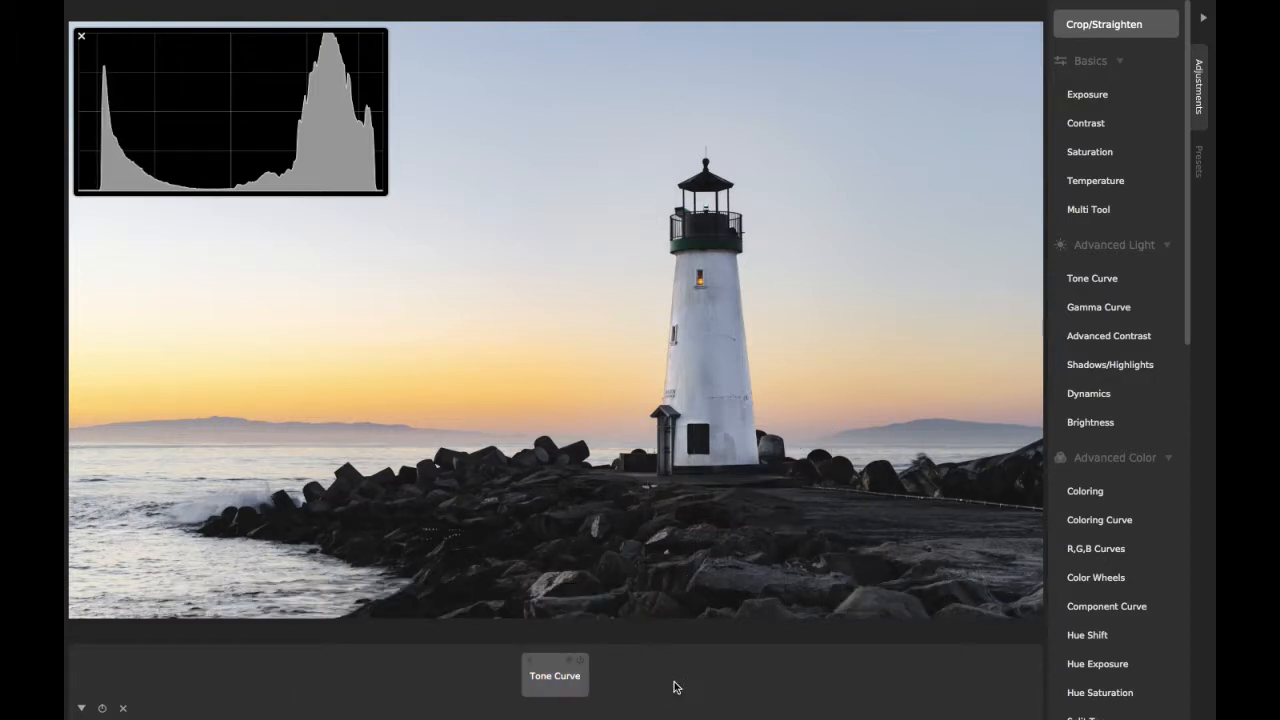
pyautogui.press('space')
pyautogui.press('space')
pyautogui.press('space')
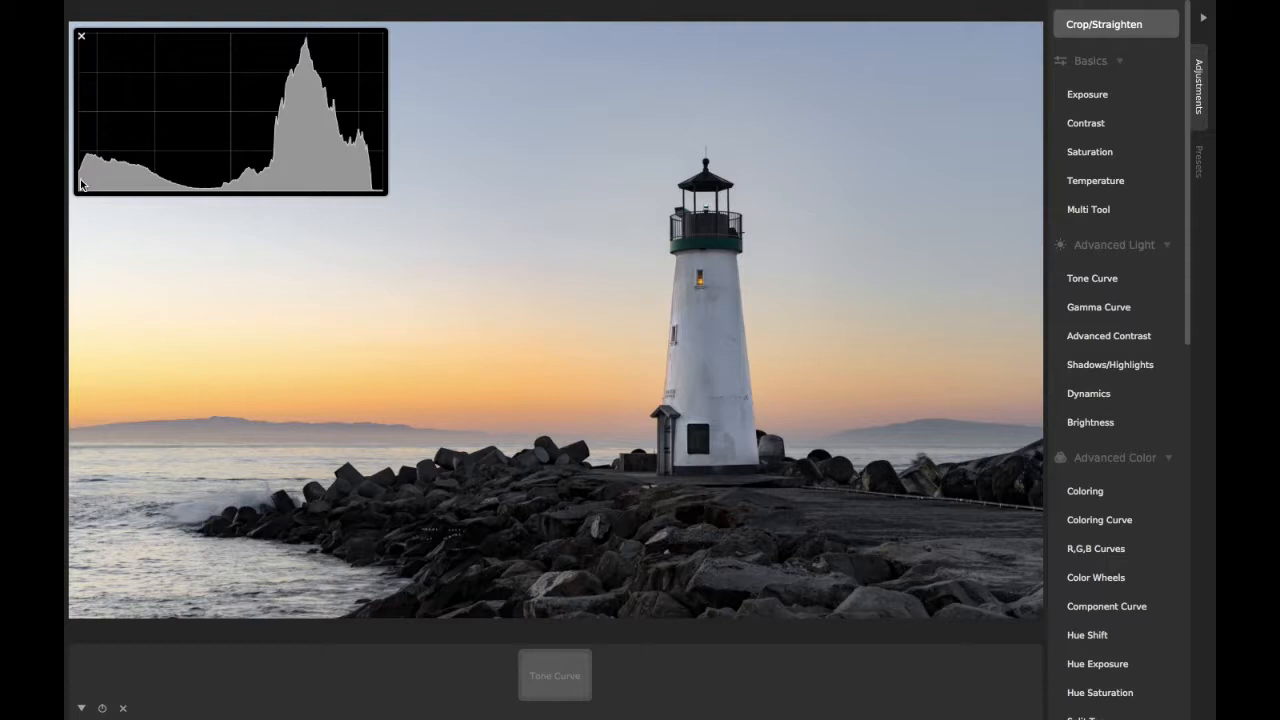
pyautogui.press('space')
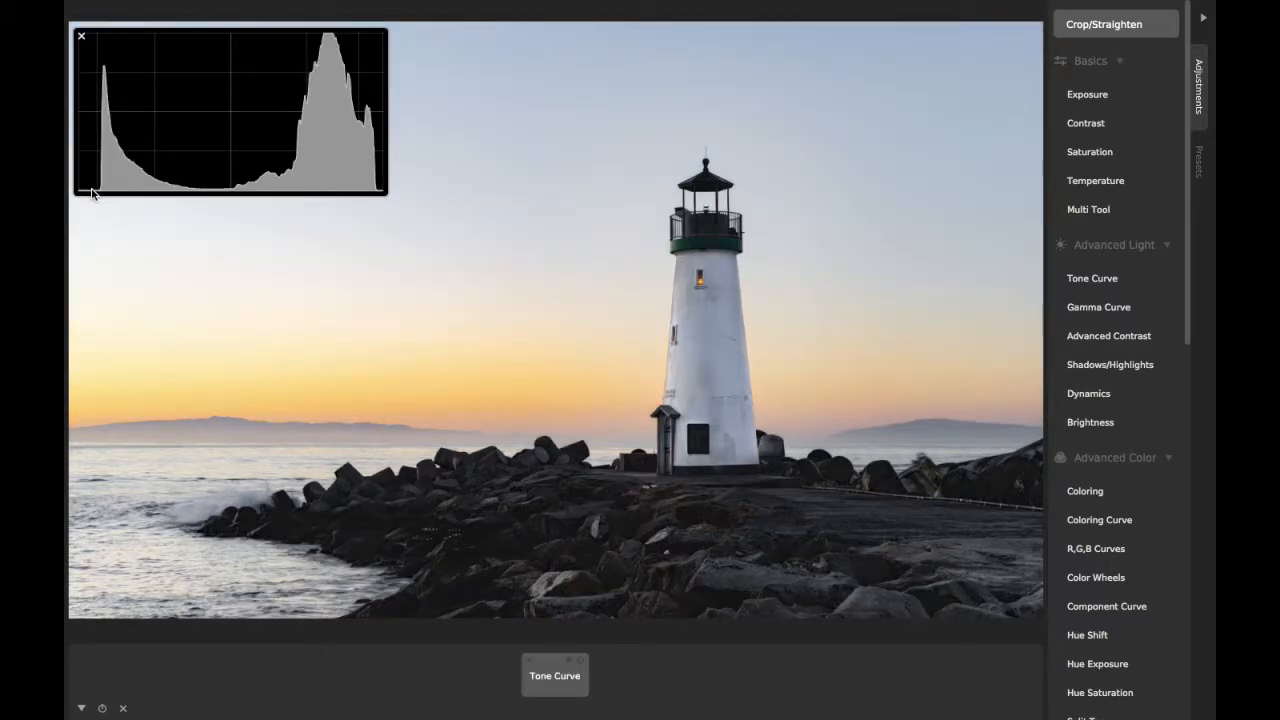
# - Fine-tune the S-curve's shadows point and raise its highlights point a little, and compare the photo with and without it
pyautogui.click(549, 676)
pyautogui.moveTo(646, 600); pyautogui.dragTo(680, 588)
pyautogui.moveTo(764, 476); pyautogui.dragTo(763, 460)
pyautogui.click(700, 685)
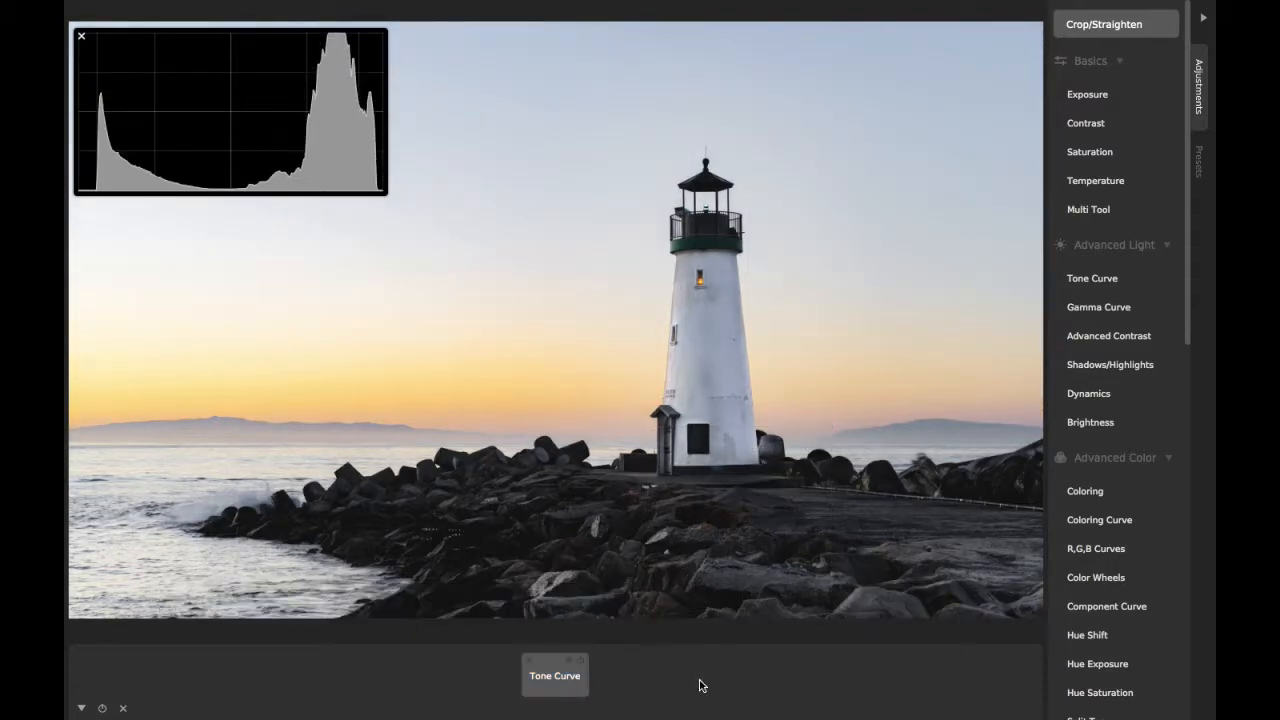
pyautogui.press('space')
pyautogui.press('space')
pyautogui.click(576, 684)
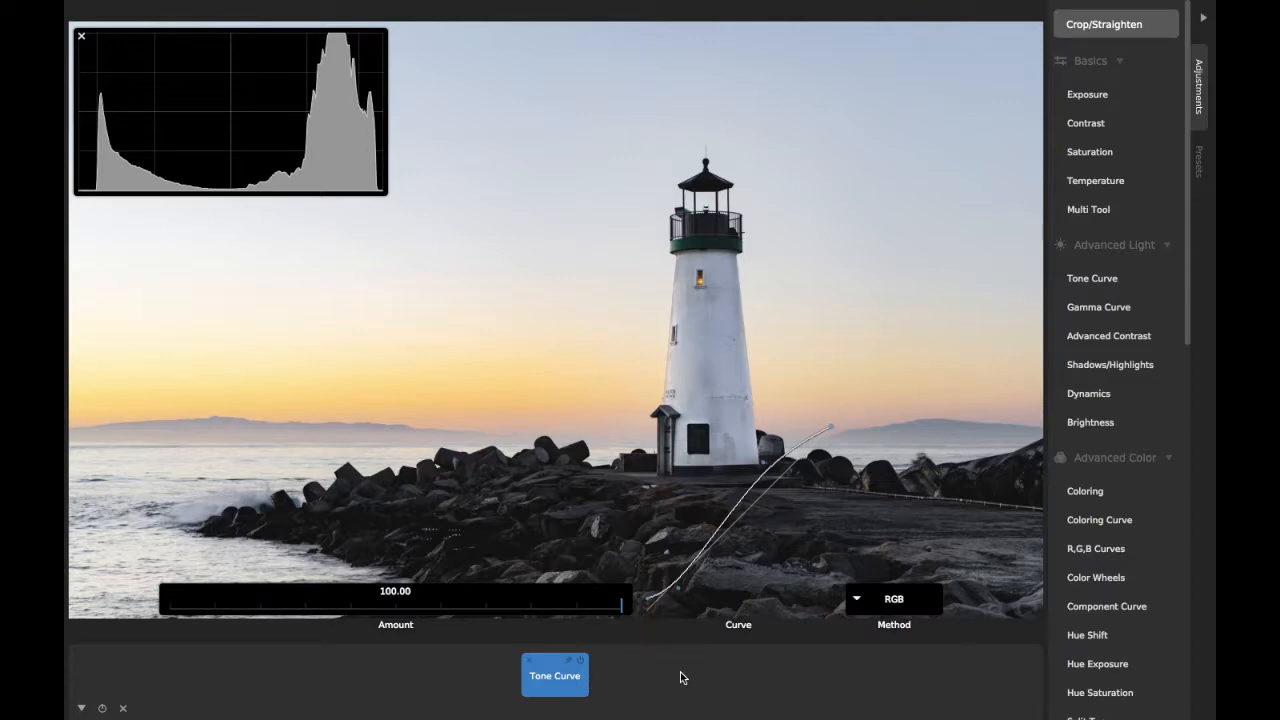
# - Look through the other photos with the S-curve applied, comparing the attic and wristwatch photos with and without the adjustment
pyautogui.press('Right')
pyautogui.press('Right')
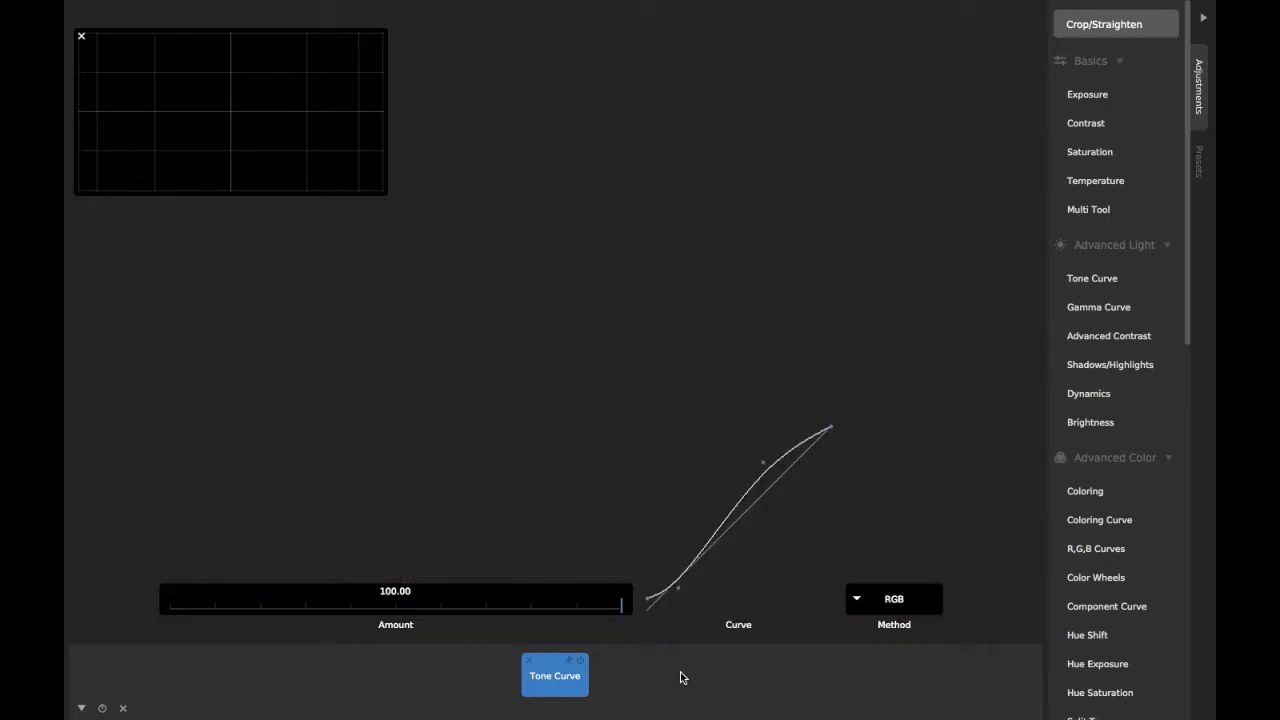
pyautogui.press('Delete')
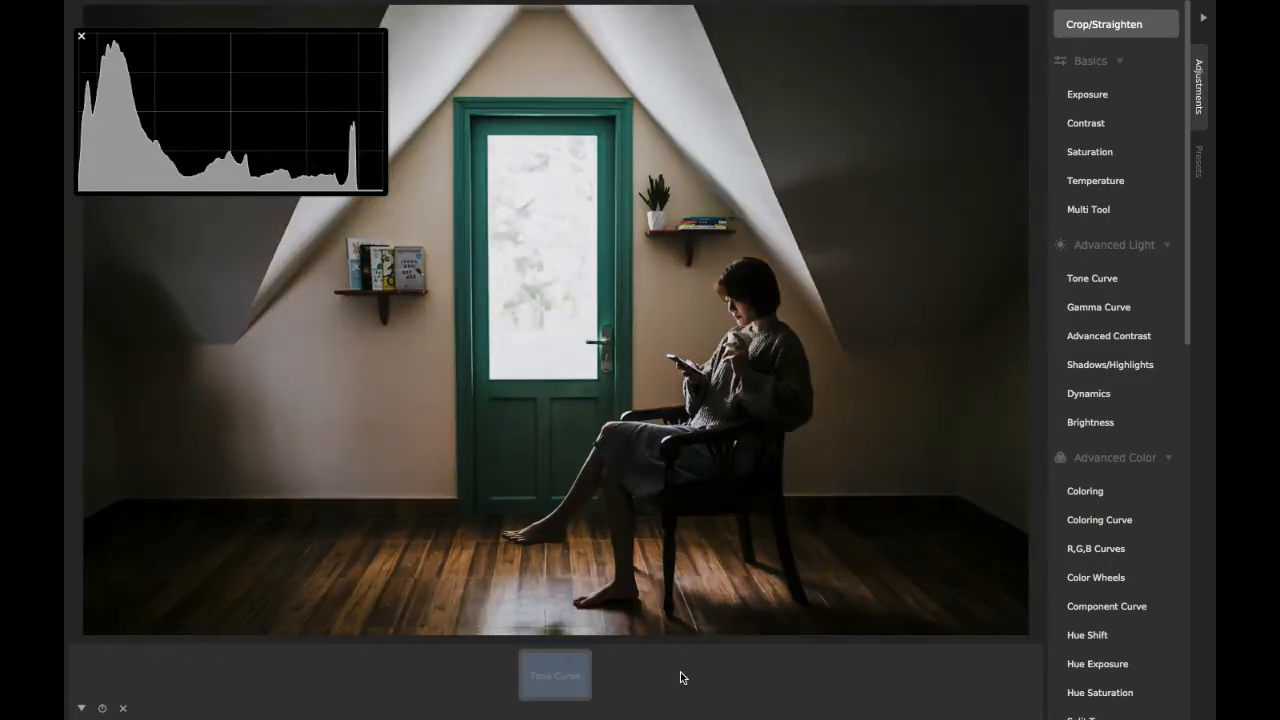
pyautogui.hotkey('ctrl', 'z')
pyautogui.press('space')
pyautogui.press('space')
pyautogui.press('Right')
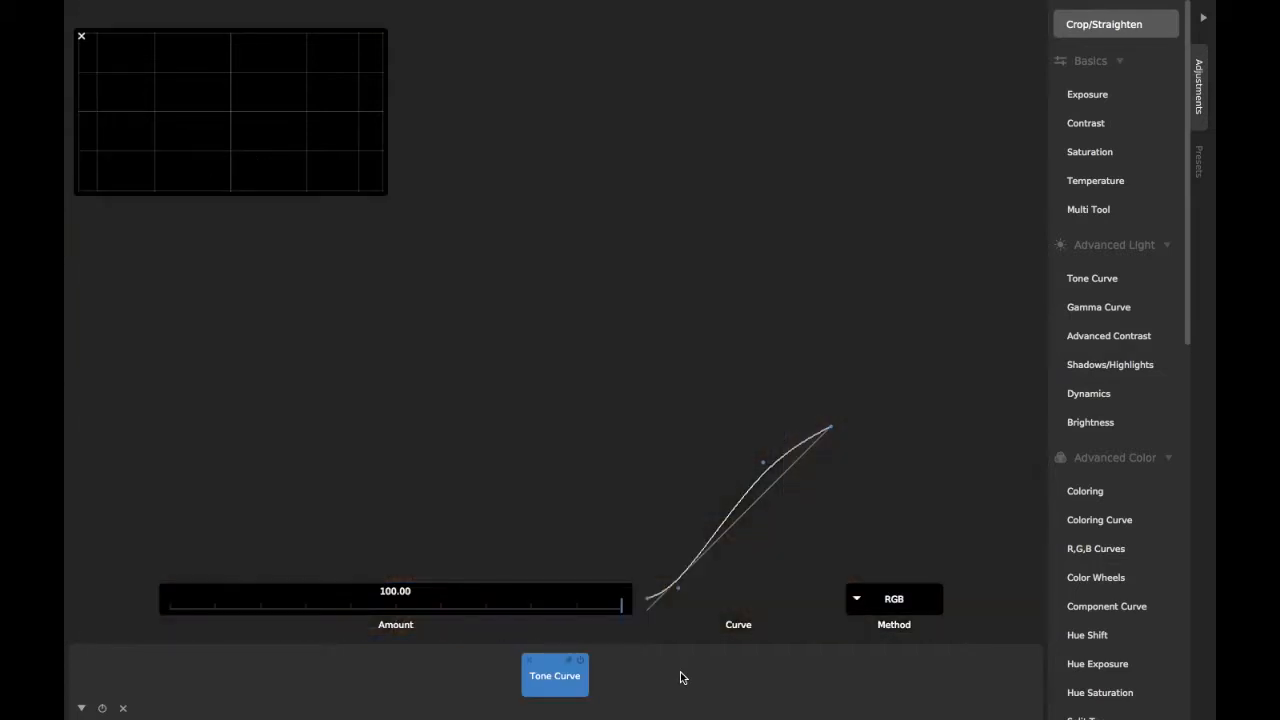
pyautogui.press('space')
pyautogui.press('space')
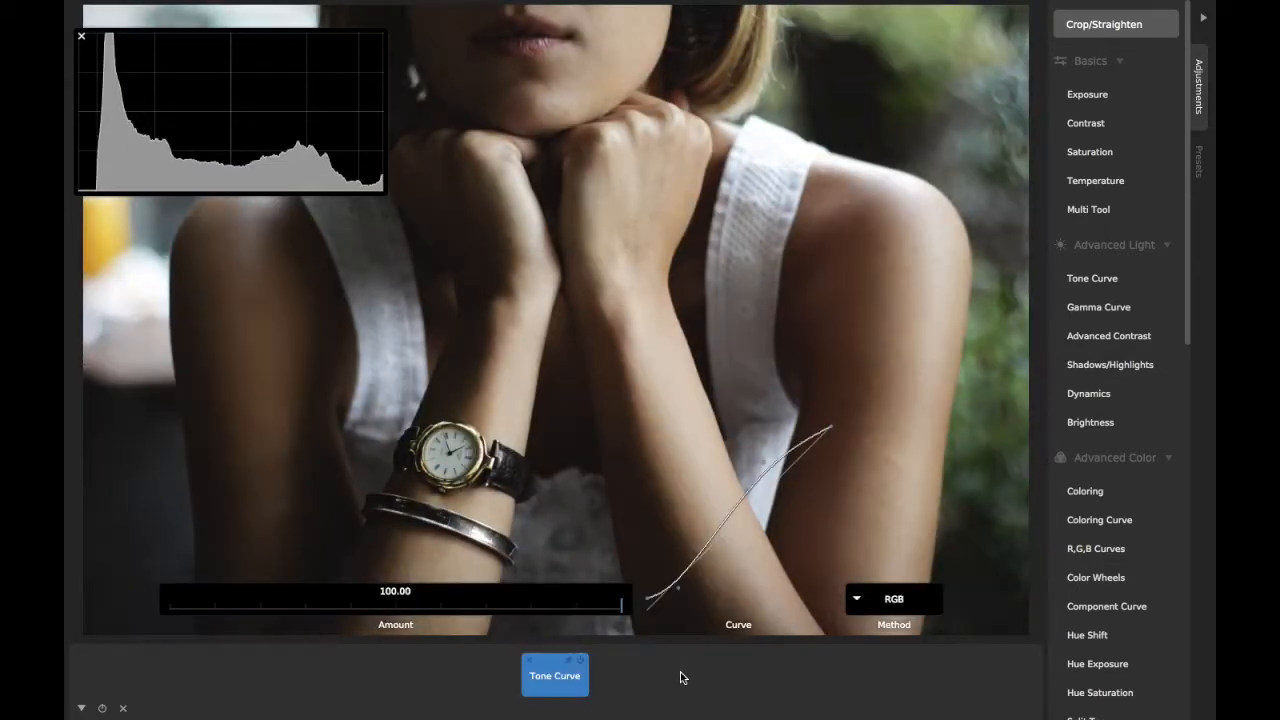
pyautogui.press('Right')
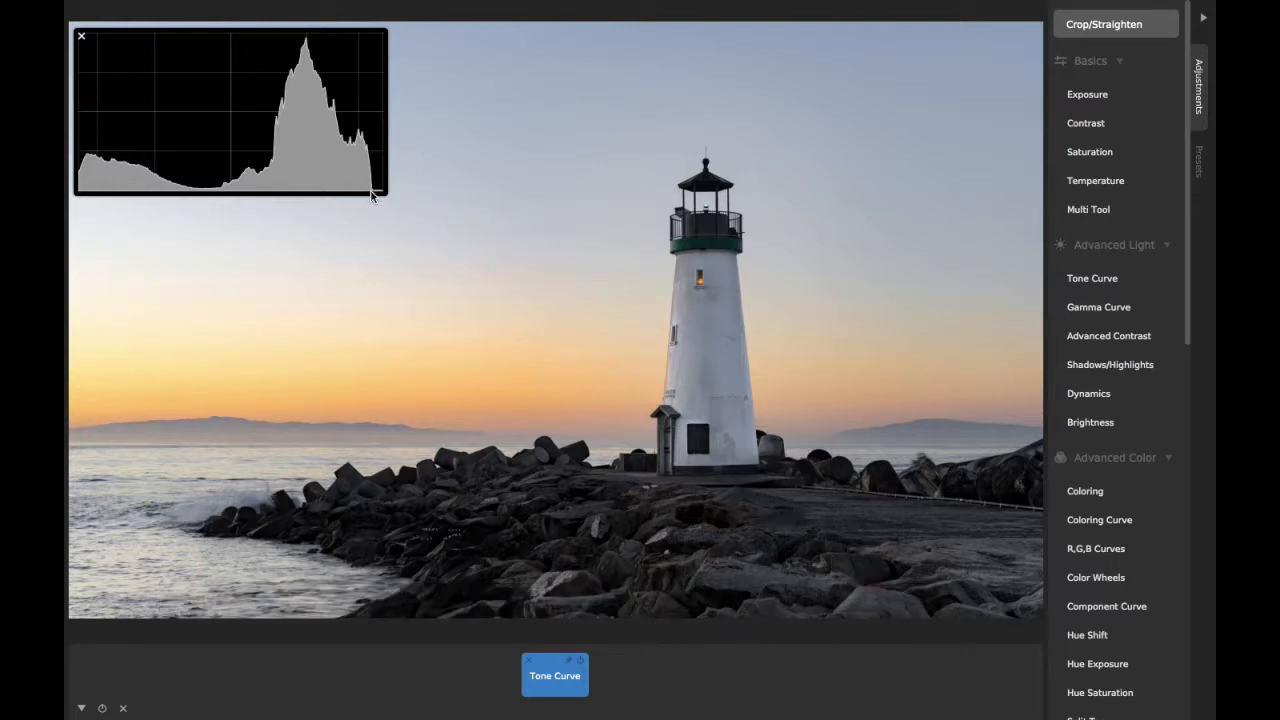
# - Resize the histogram on the lighthouse photo and move the Tone Curve's white endpoint slightly inward to brighten the highlights
pyautogui.moveTo(377, 190); pyautogui.dragTo(634, 348)
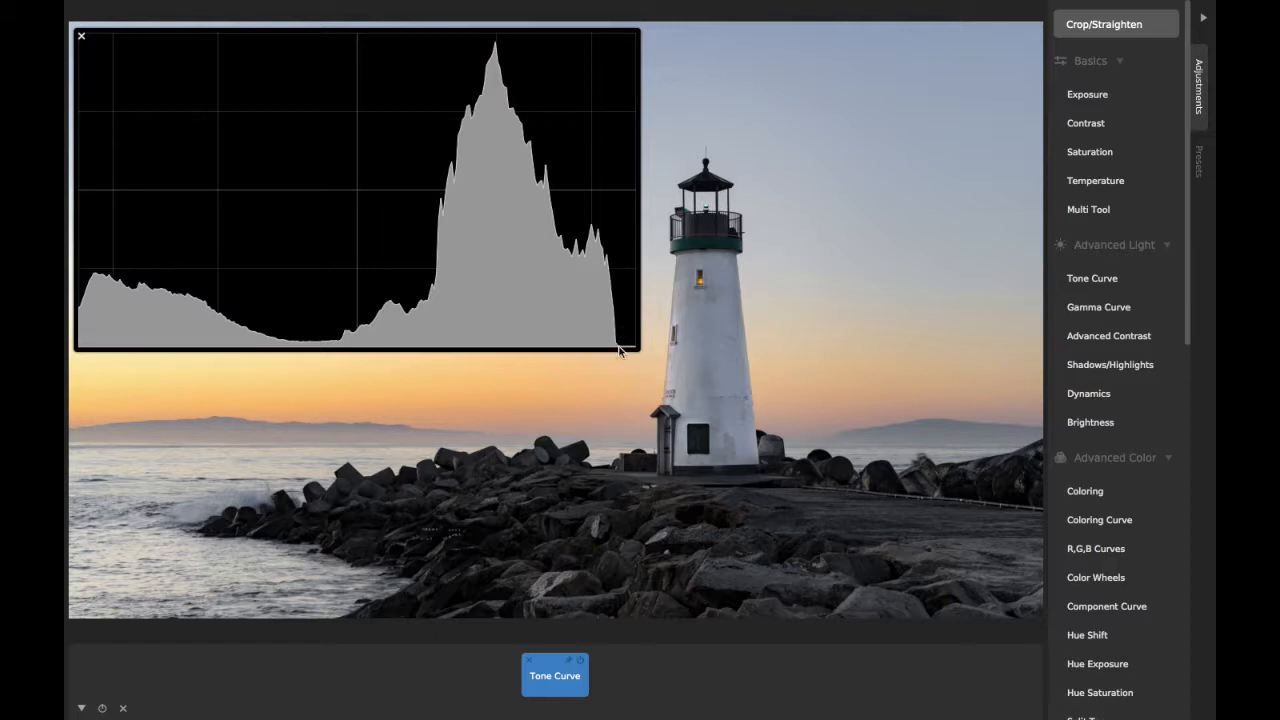
pyautogui.moveTo(634, 346); pyautogui.dragTo(420, 183)
pyautogui.click(549, 640)
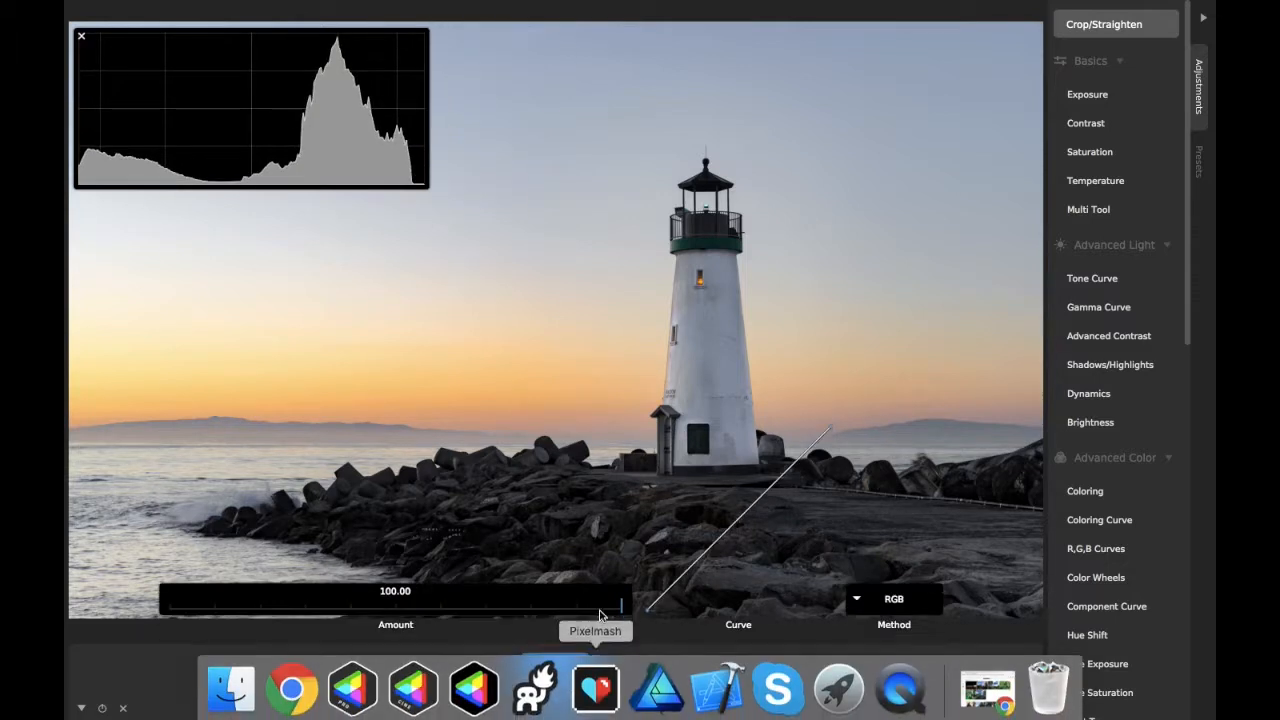
pyautogui.click(829, 432)
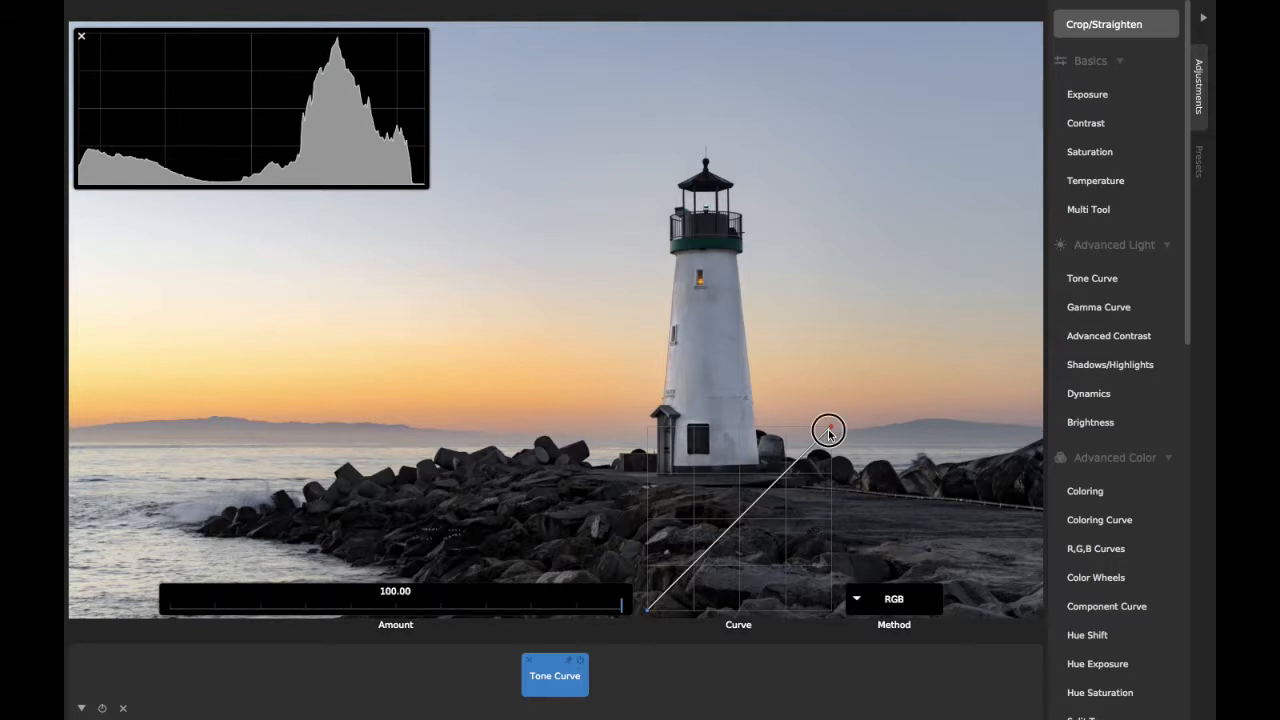
pyautogui.moveTo(829, 432); pyautogui.dragTo(821, 432)
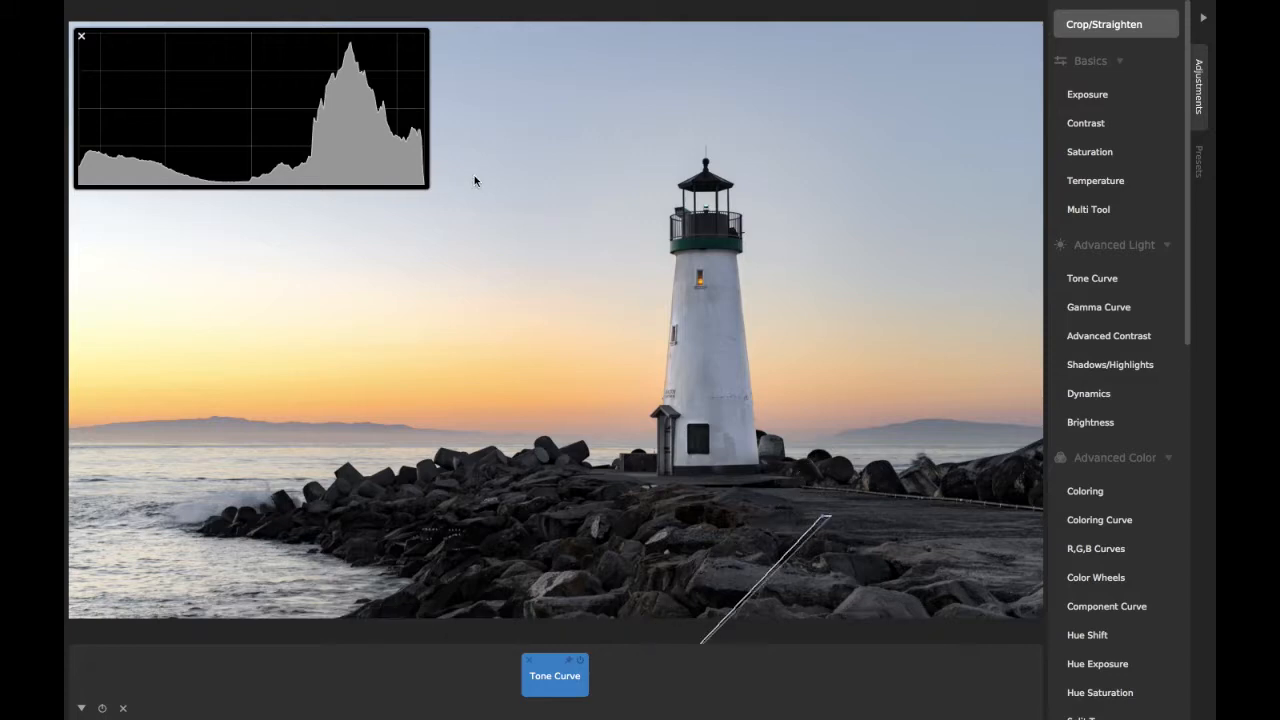
# - Enlarge the histogram and ease the white endpoint back slightly so the brightest tones just reach the histogram's right edge
pyautogui.moveTo(427, 189); pyautogui.dragTo(562, 286)
pyautogui.moveTo(557, 688)
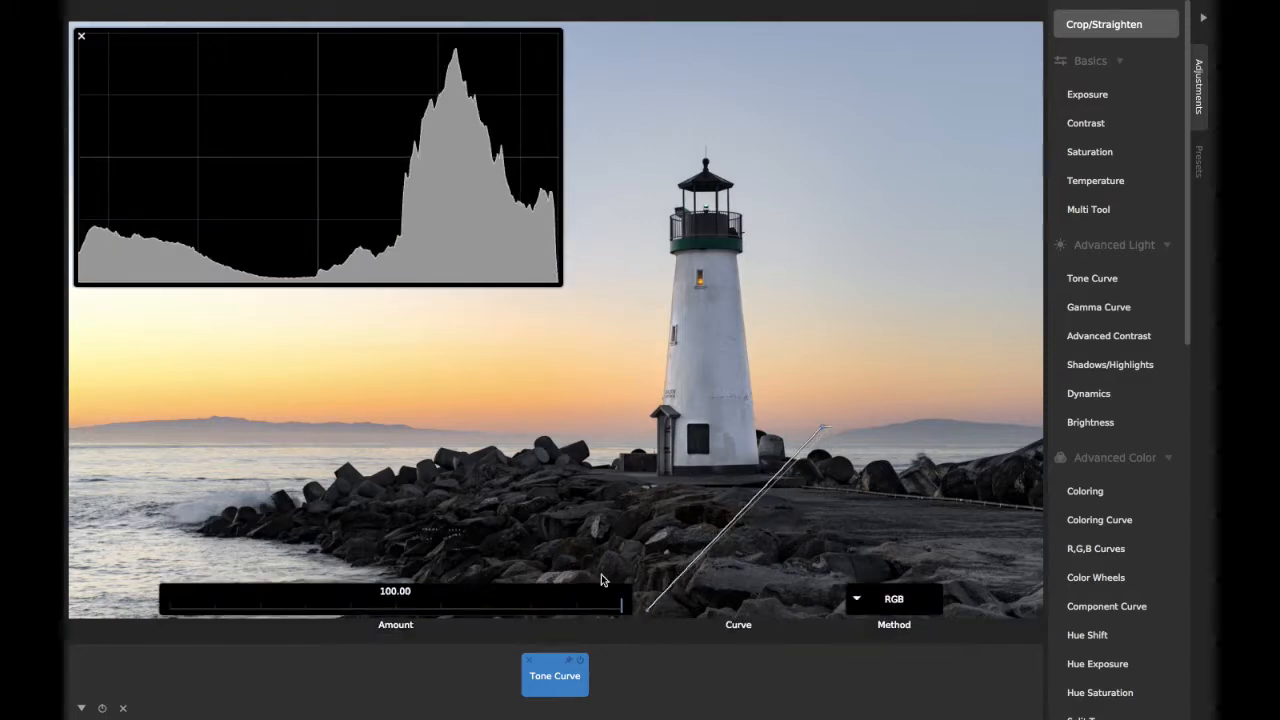
pyautogui.moveTo(819, 433)
pyautogui.mouseDown()
pyautogui.moveTo(786, 423)
pyautogui.moveTo(836, 423)
pyautogui.moveTo(824, 425)
pyautogui.mouseUp()
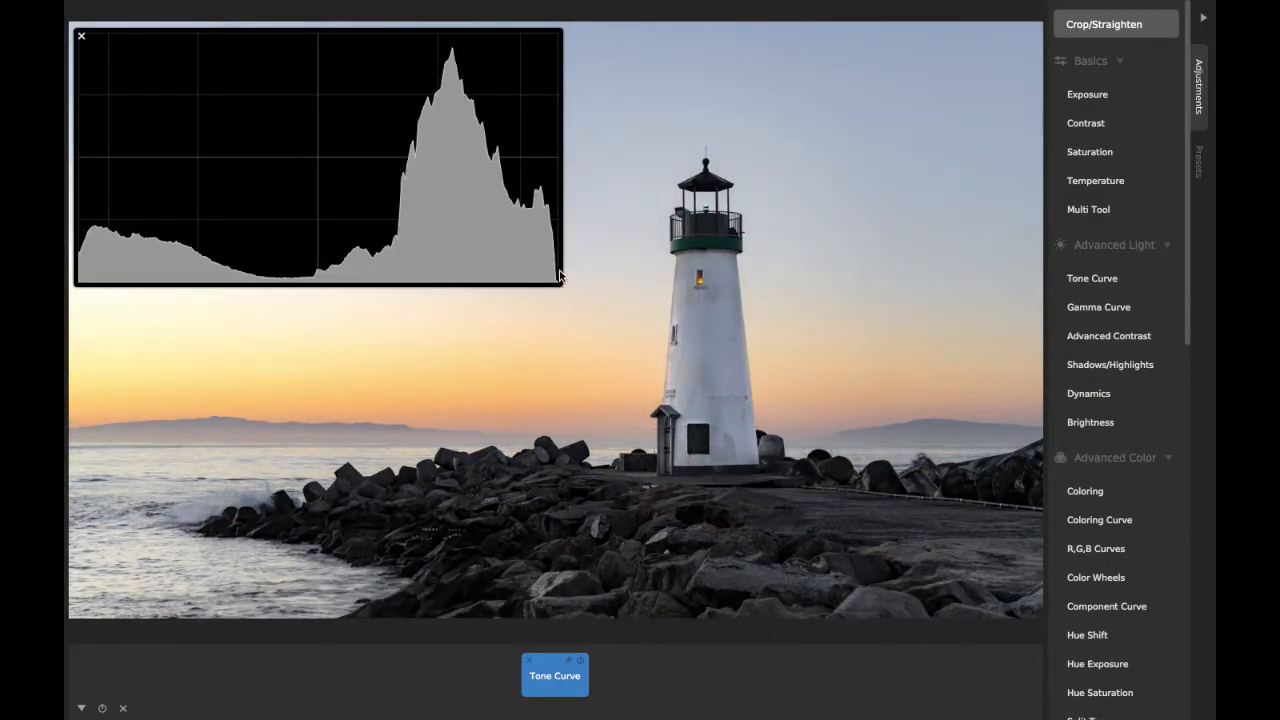
pyautogui.moveTo(760, 497)
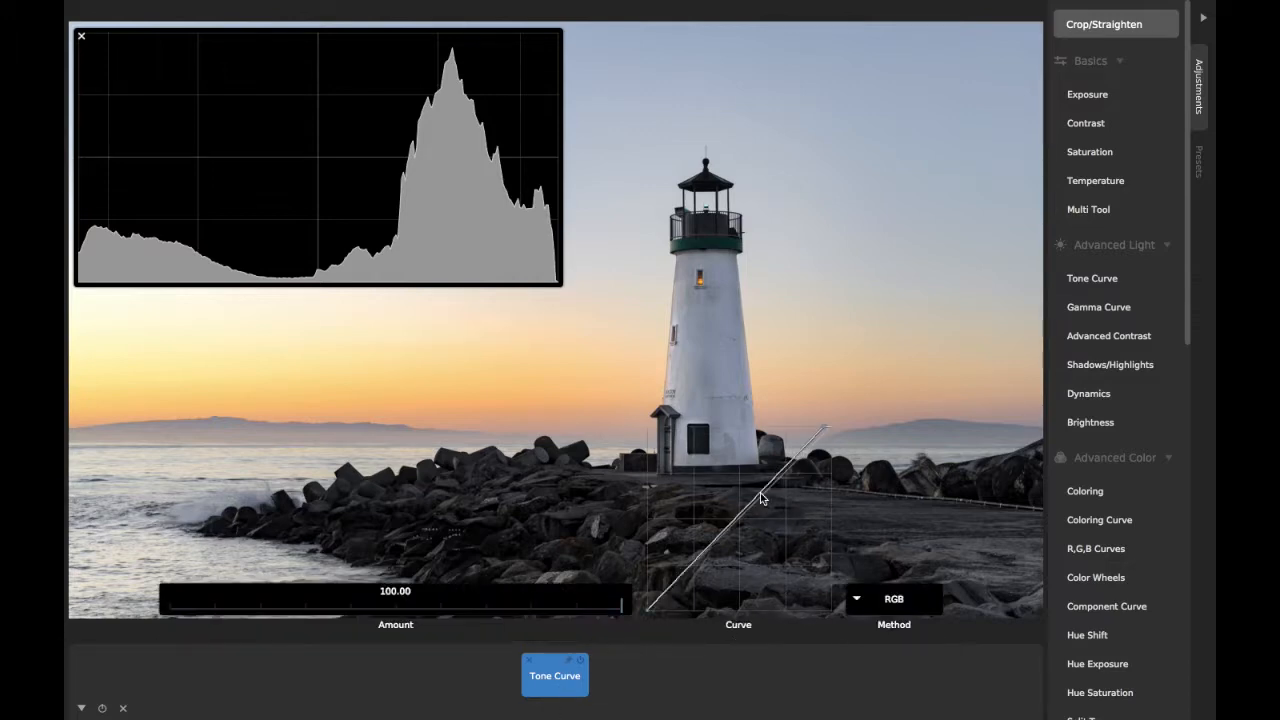
# - Try the white endpoint at the middle of the curve's width to blow out the highlights, and return it near the corner
pyautogui.moveTo(826, 430); pyautogui.dragTo(740, 426)
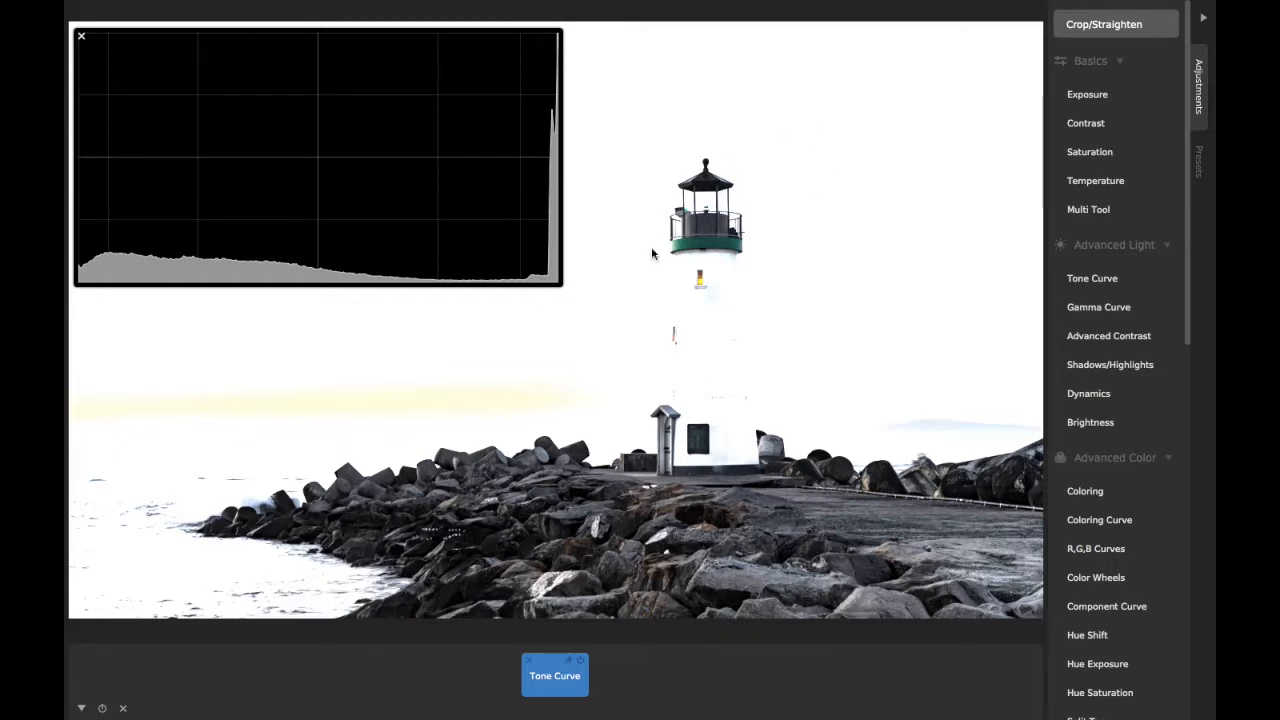
pyautogui.moveTo(562, 582)
pyautogui.moveTo(654, 706)
pyautogui.moveTo(742, 431); pyautogui.dragTo(826, 425)
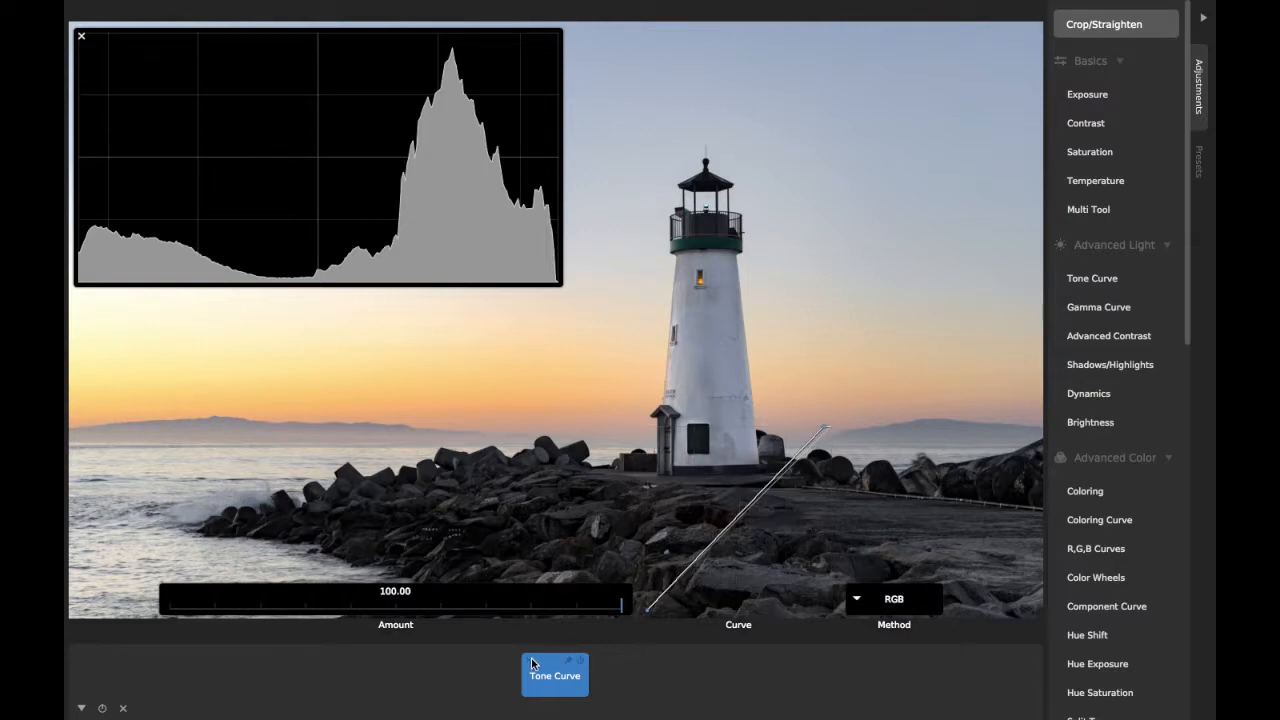
# - Remove the Tone Curve adjustment, switch to the beach huts photo, and shrink the histogram
pyautogui.press('Delete')
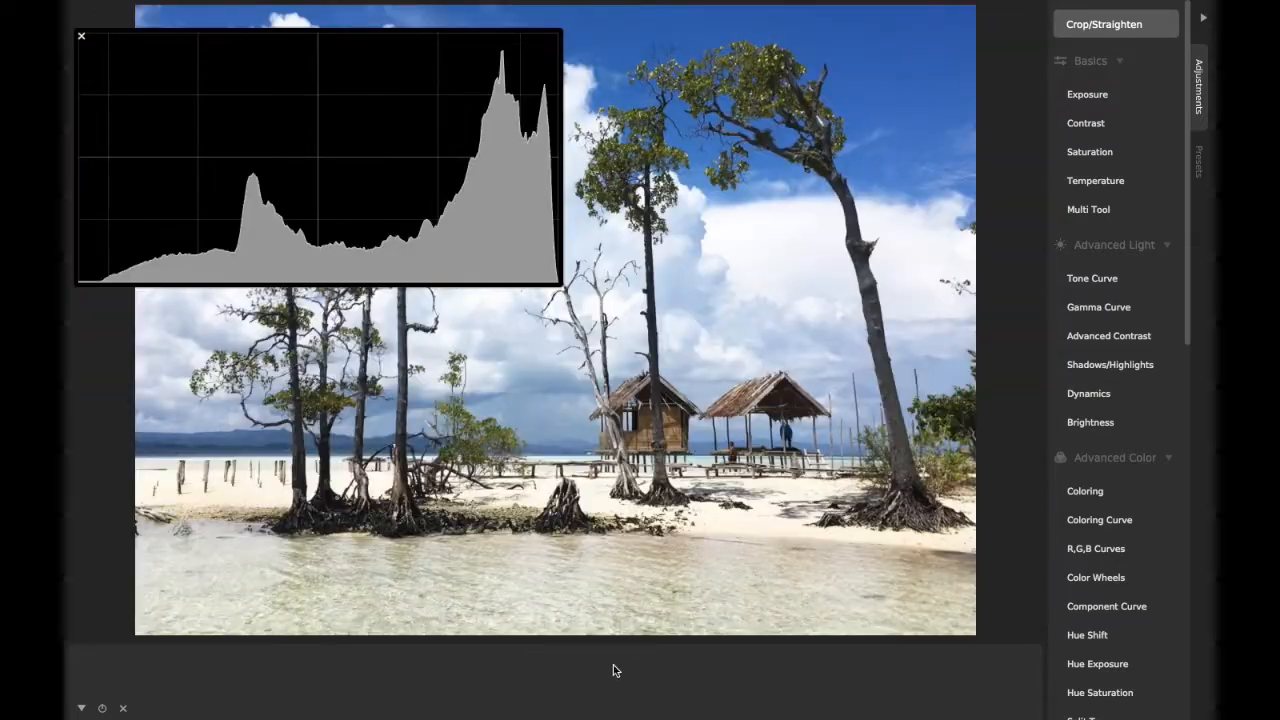
pyautogui.press('Right')
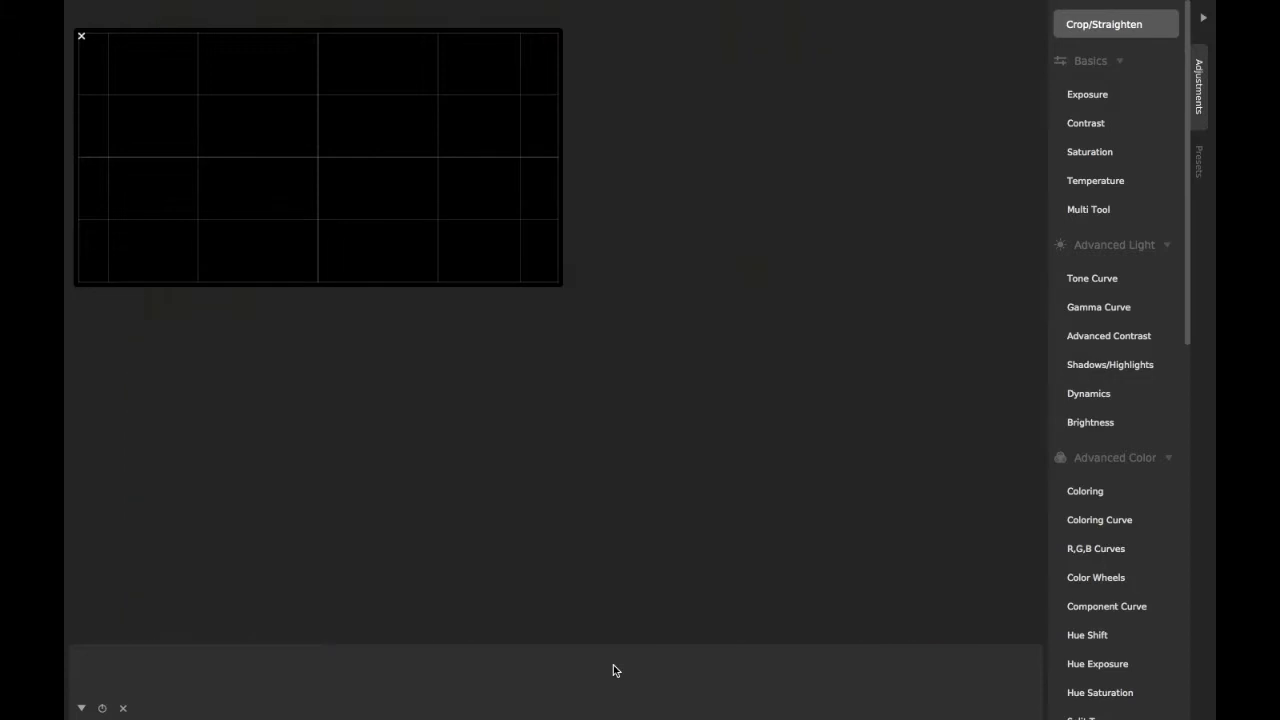
pyautogui.press('Right')
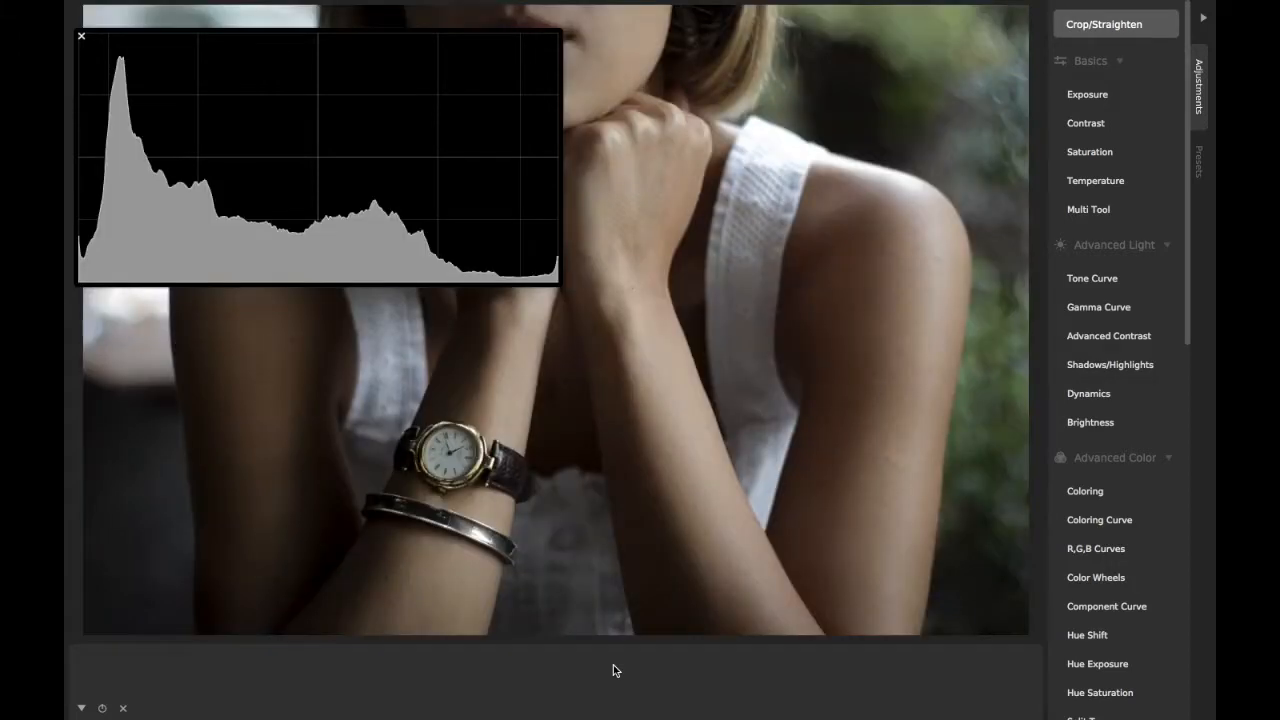
pyautogui.press('Right')
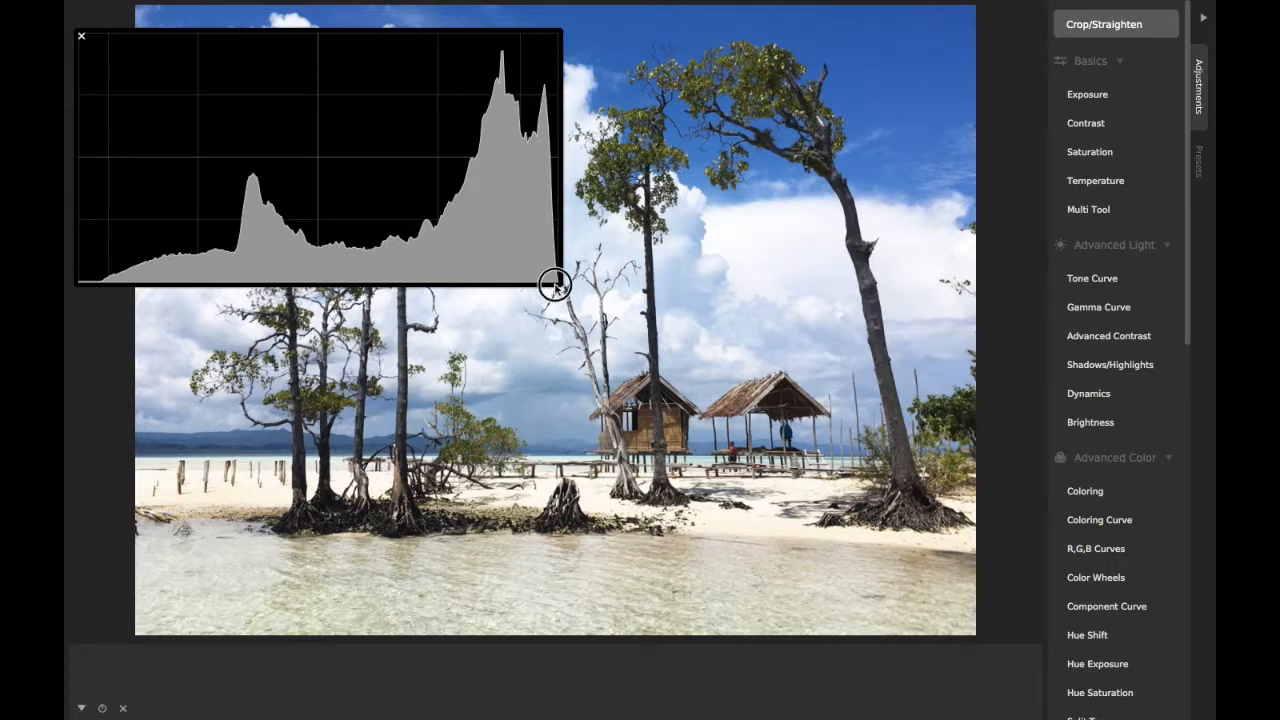
pyautogui.moveTo(555, 284); pyautogui.dragTo(417, 233)
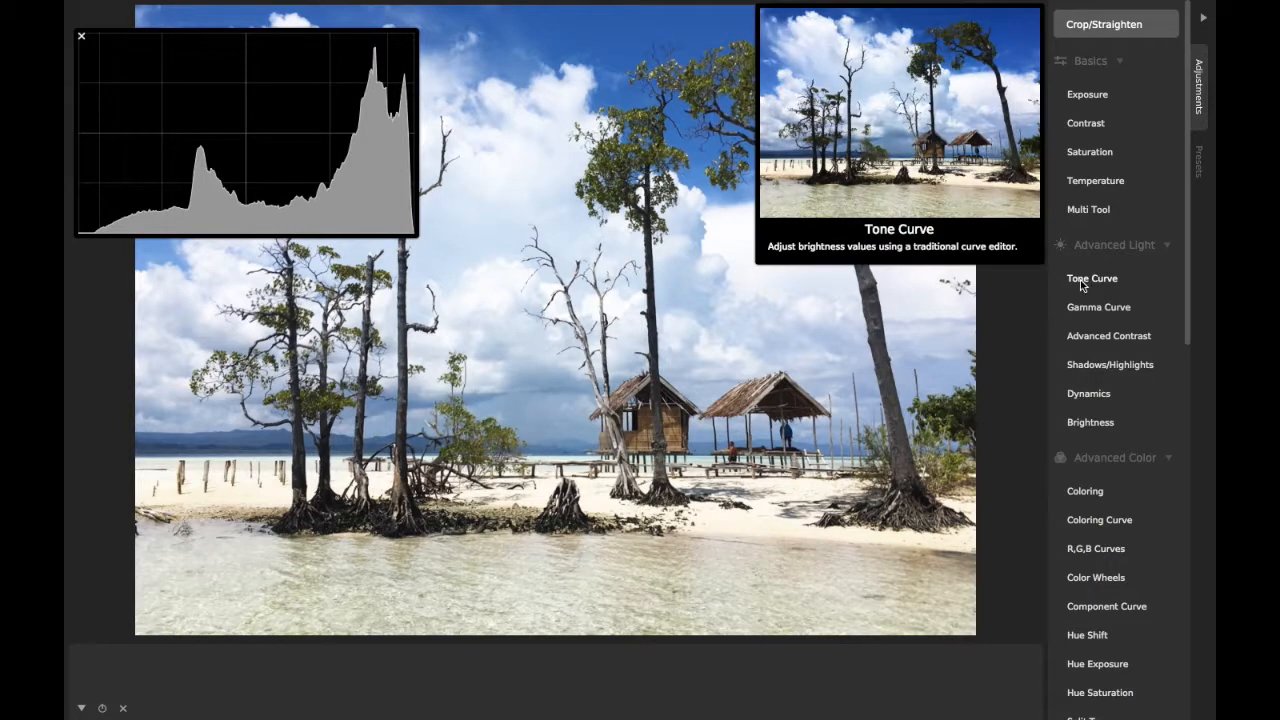
# - Add a Tone Curve to the beach photo, move its black endpoint slightly inward to deepen the shadows, and widen the histogram
pyautogui.click(1092, 278)
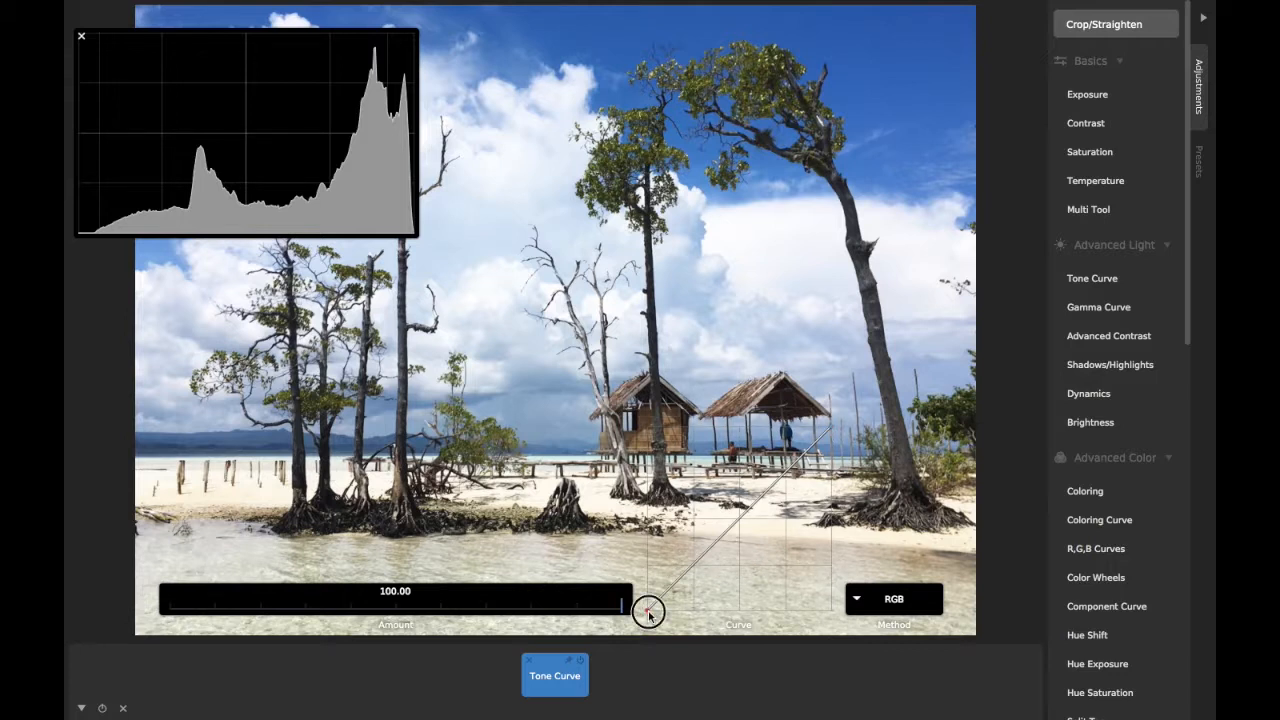
pyautogui.moveTo(650, 615); pyautogui.dragTo(660, 619)
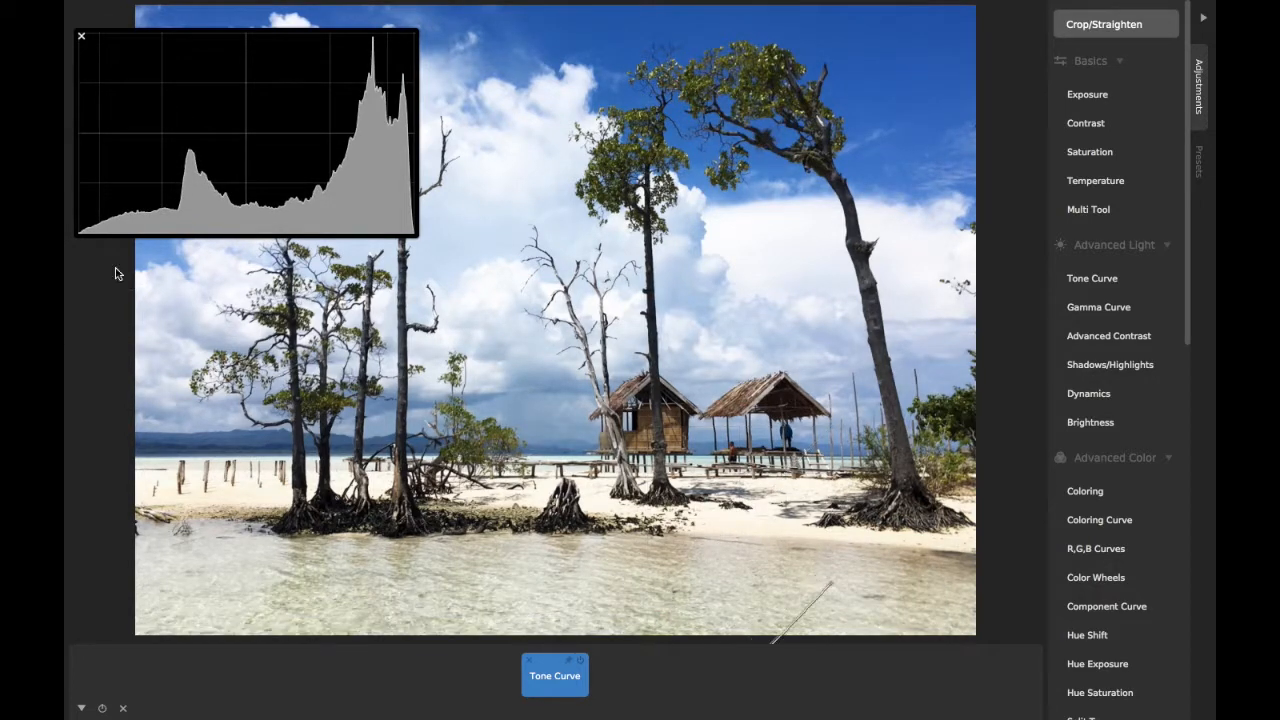
pyautogui.moveTo(410, 240); pyautogui.dragTo(536, 224)
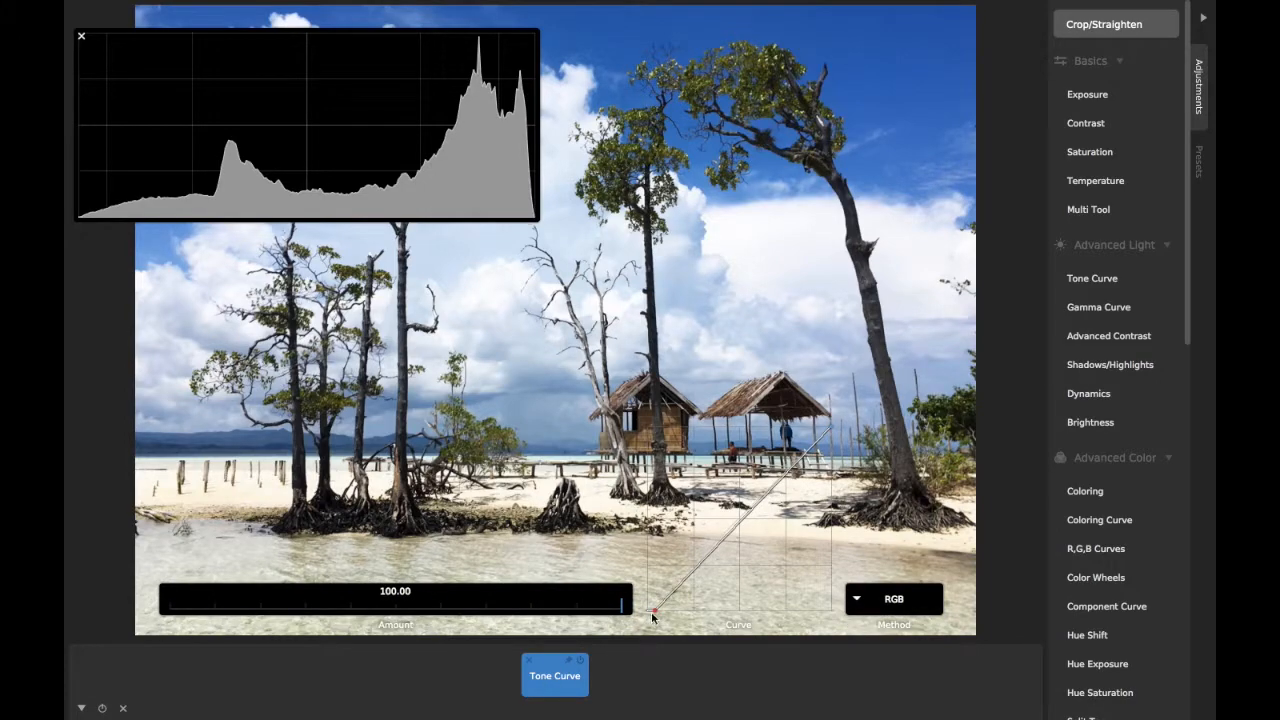
# - Try the black endpoint at the middle of the curve's width to crush the shadows, and return it to the corner
pyautogui.moveTo(657, 614); pyautogui.dragTo(743, 617)
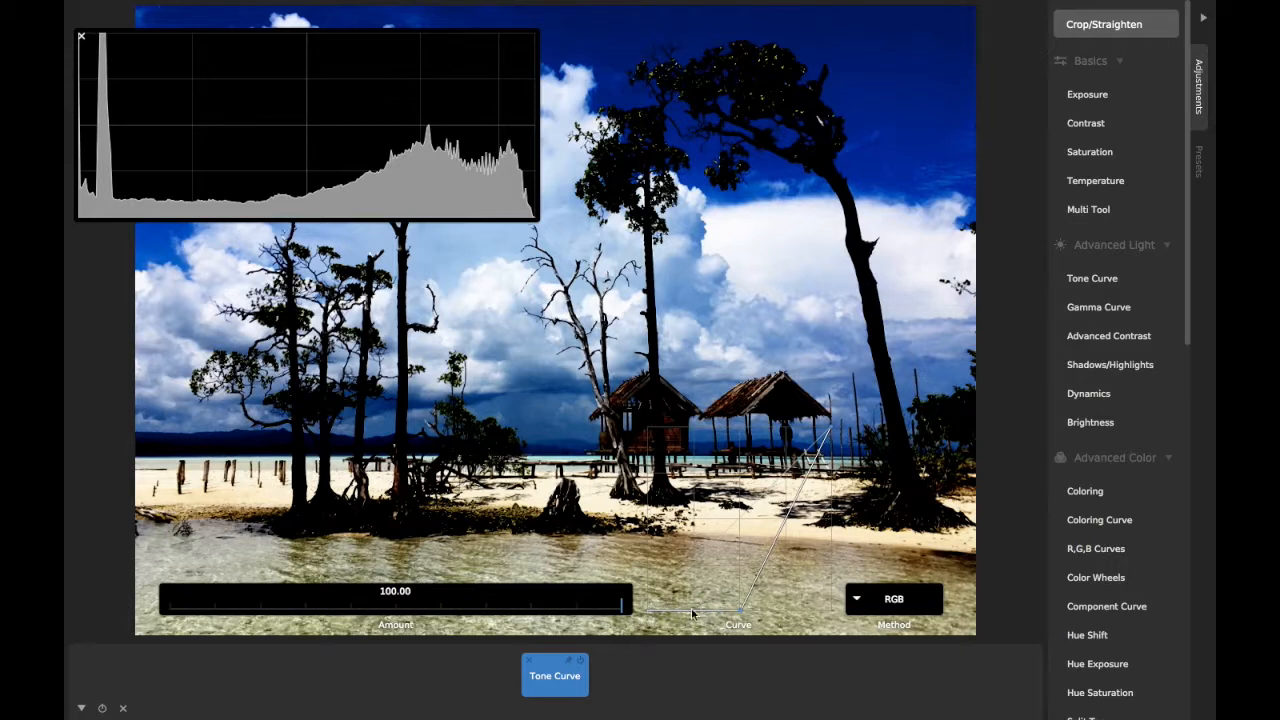
pyautogui.moveTo(740, 610)
pyautogui.mouseDown()
pyautogui.moveTo(741, 589)
pyautogui.moveTo(735, 619)
pyautogui.mouseUp()
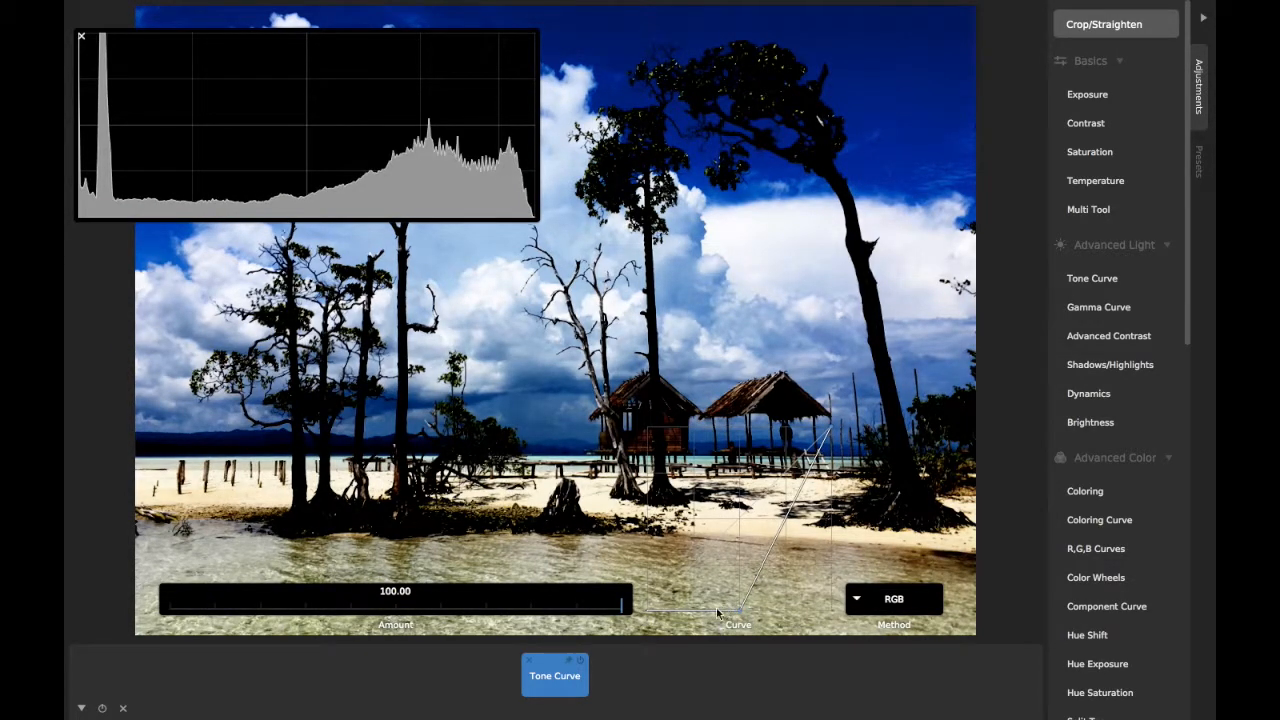
pyautogui.click(827, 680)
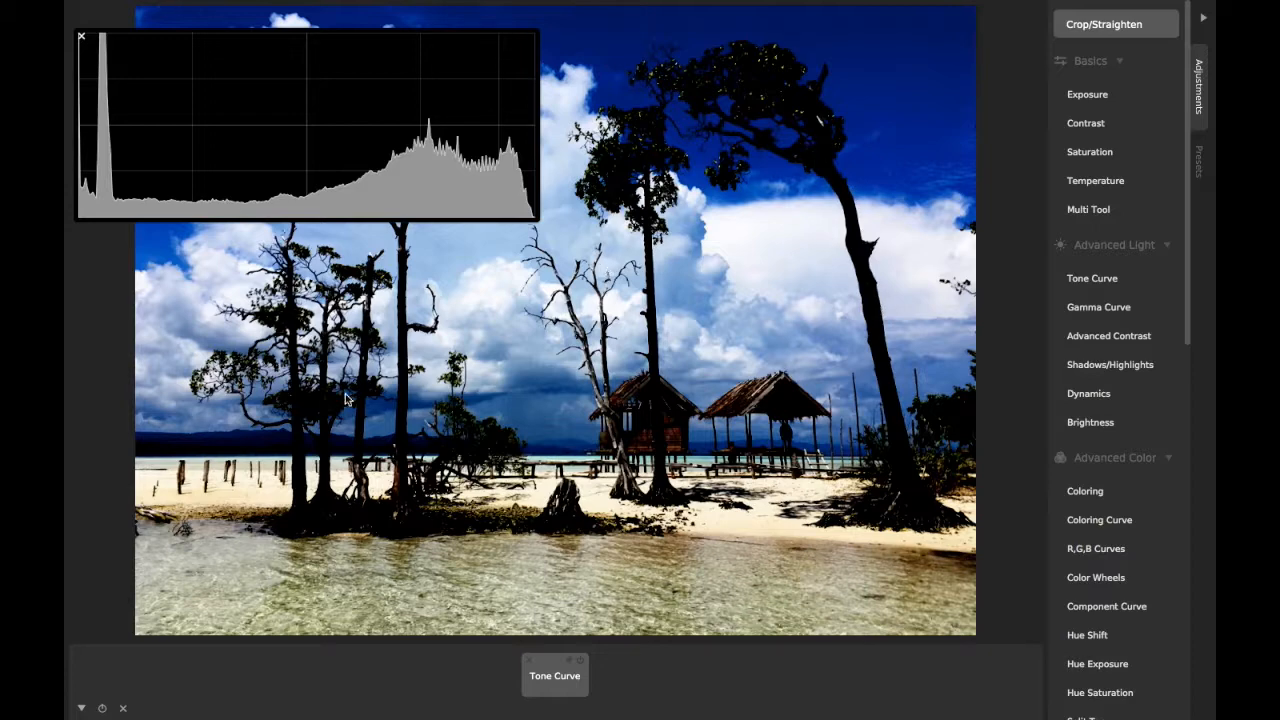
pyautogui.click(547, 680)
pyautogui.moveTo(745, 615); pyautogui.dragTo(645, 611)
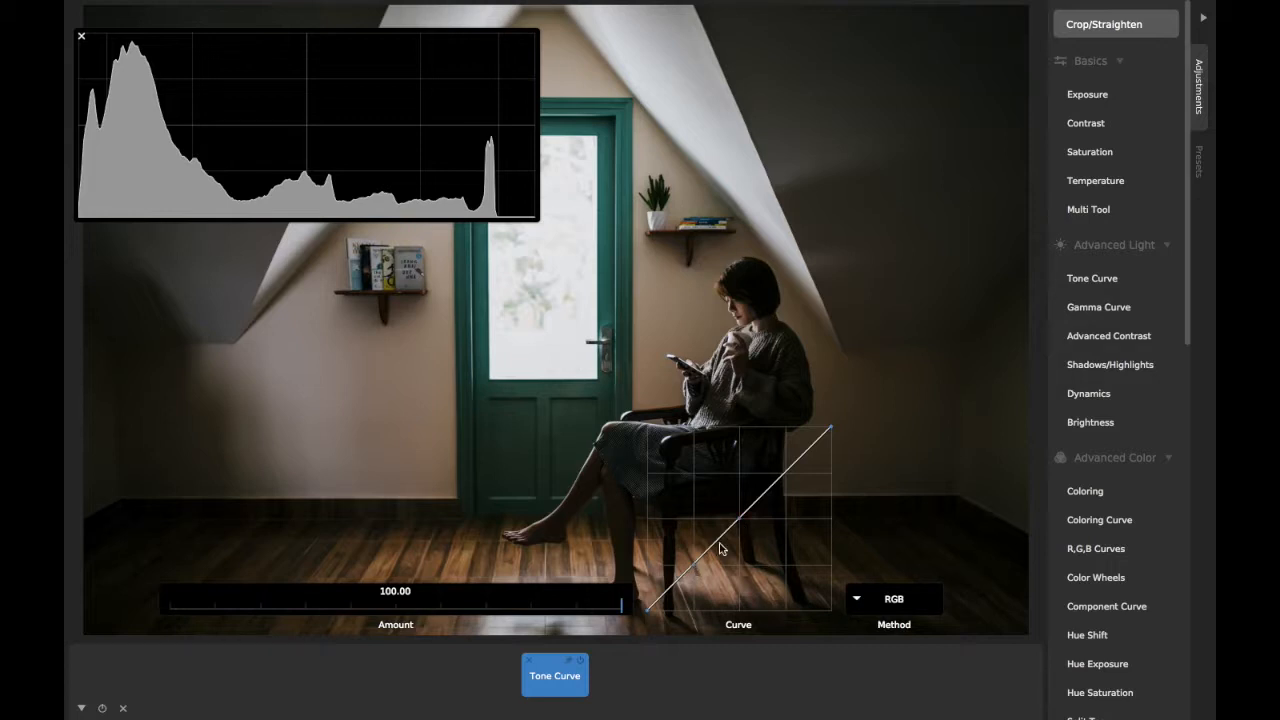
# - On the attic photo, add a raised shadows point and a lower anchor point near the midtones, and lift the shadows further
pyautogui.moveTo(697, 571); pyautogui.dragTo(666, 569)
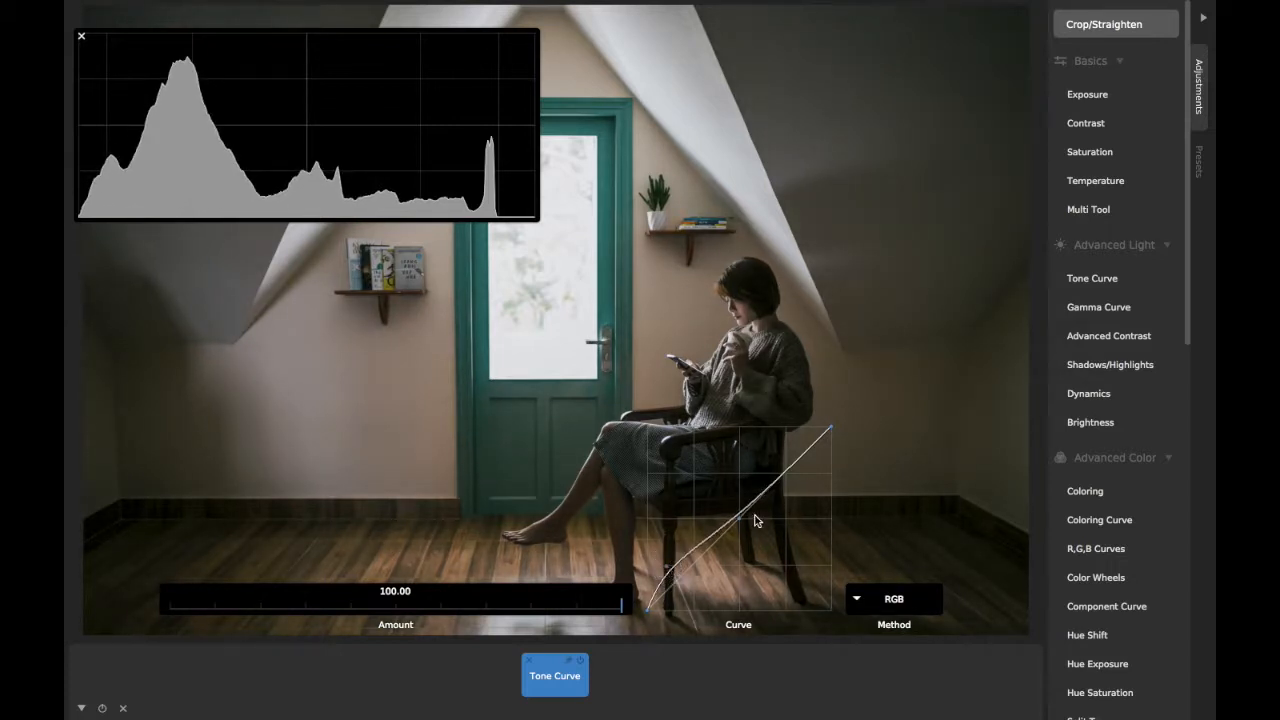
pyautogui.moveTo(745, 521); pyautogui.dragTo(729, 545)
pyautogui.moveTo(665, 580); pyautogui.dragTo(666, 549)
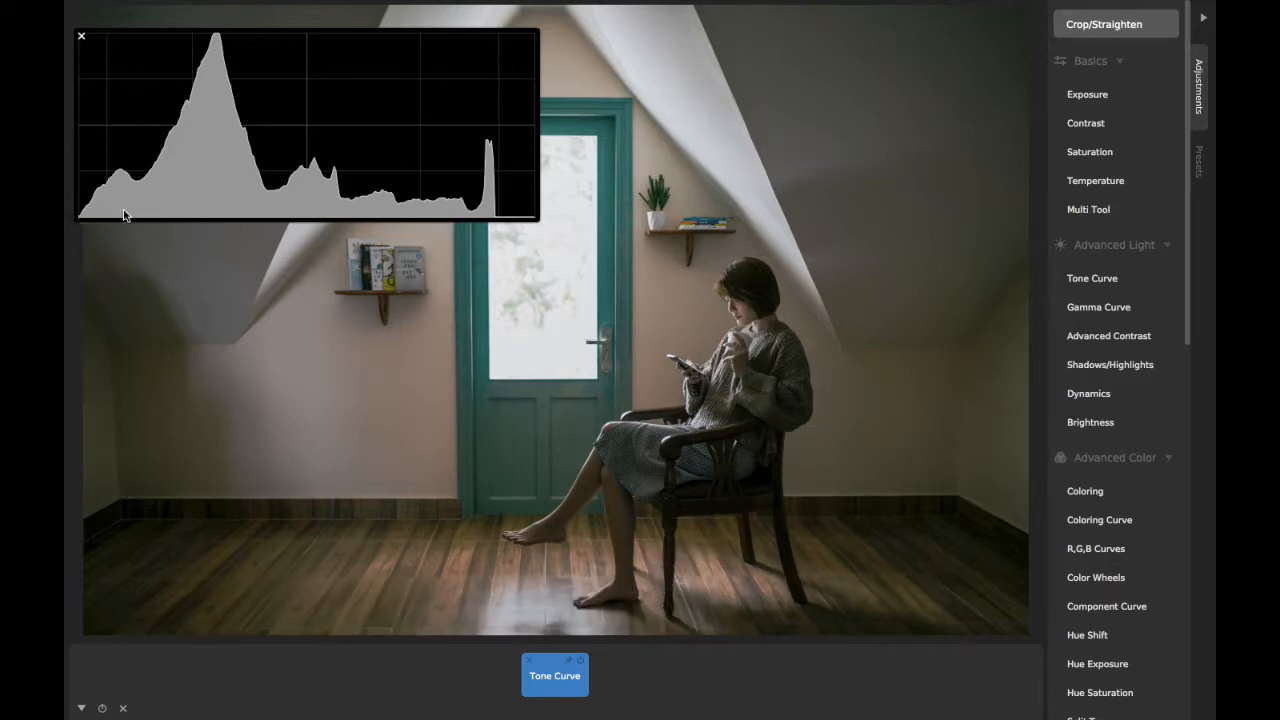
# - Lower the raised shadows point slightly to soften the lift, and compare the attic photo with and without the Tone Curve
pyautogui.moveTo(670, 562)
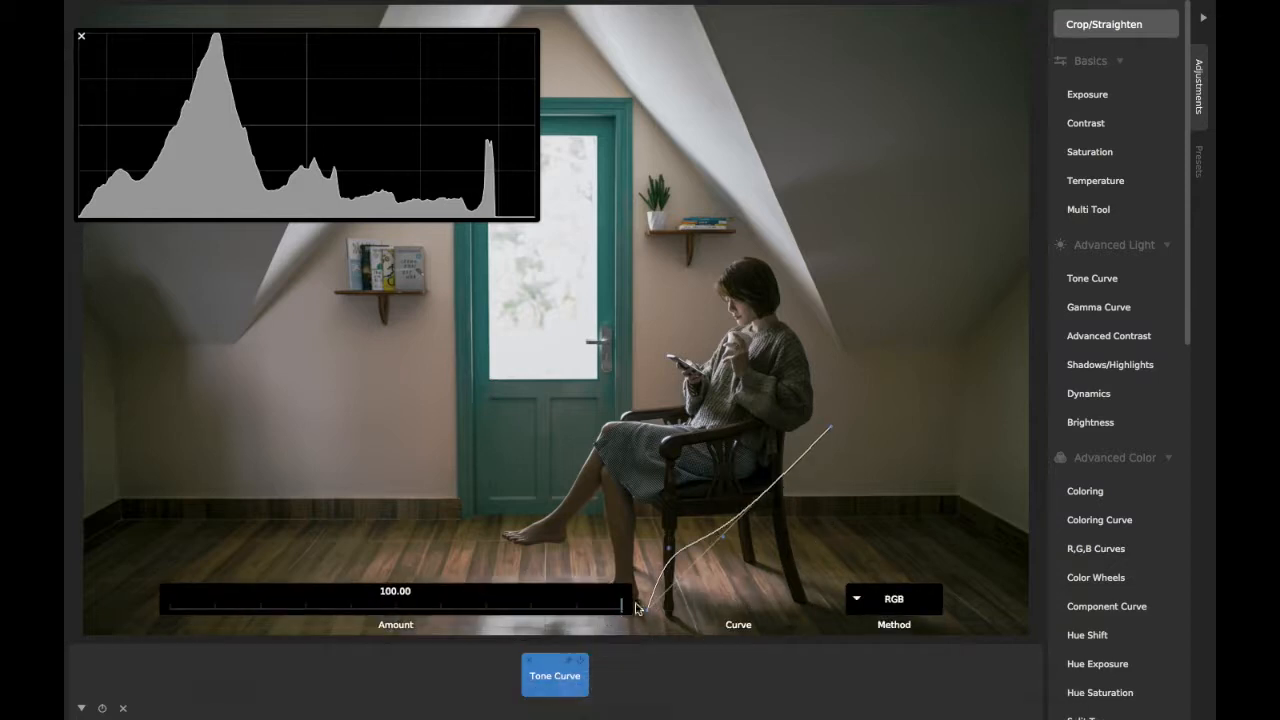
pyautogui.moveTo(672, 556); pyautogui.dragTo(676, 561)
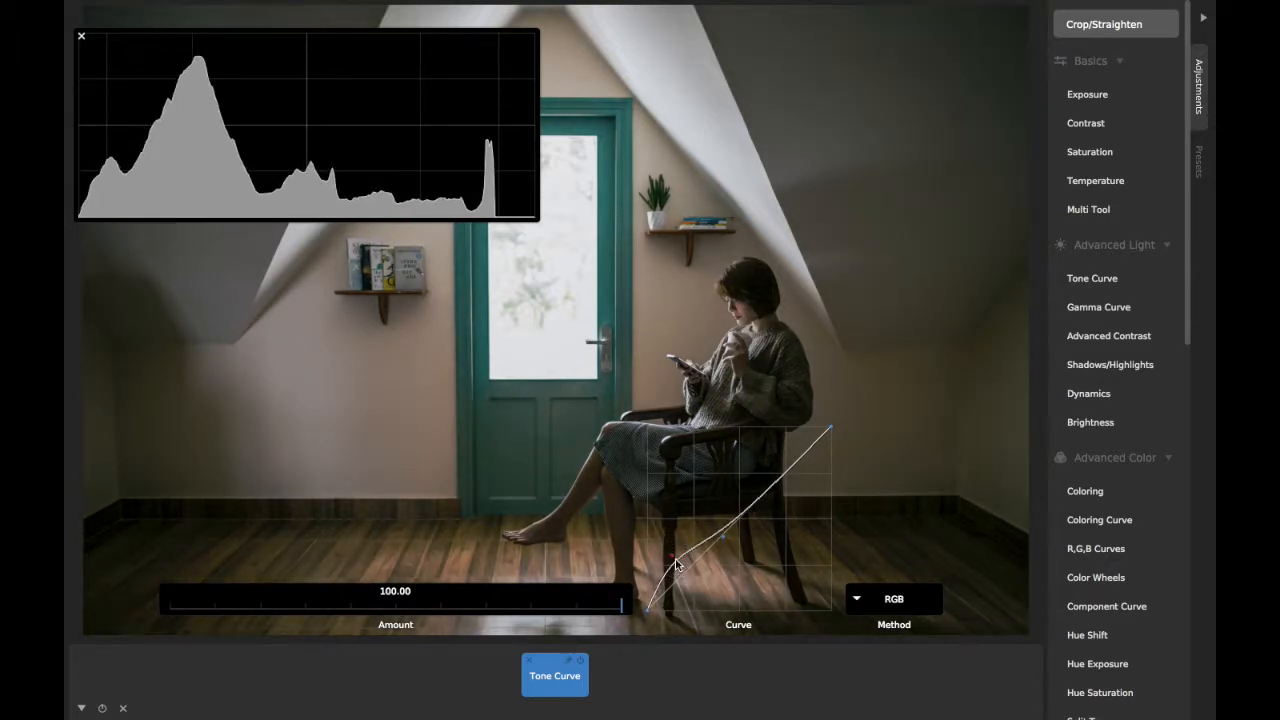
pyautogui.click(652, 689)
pyautogui.press('space')
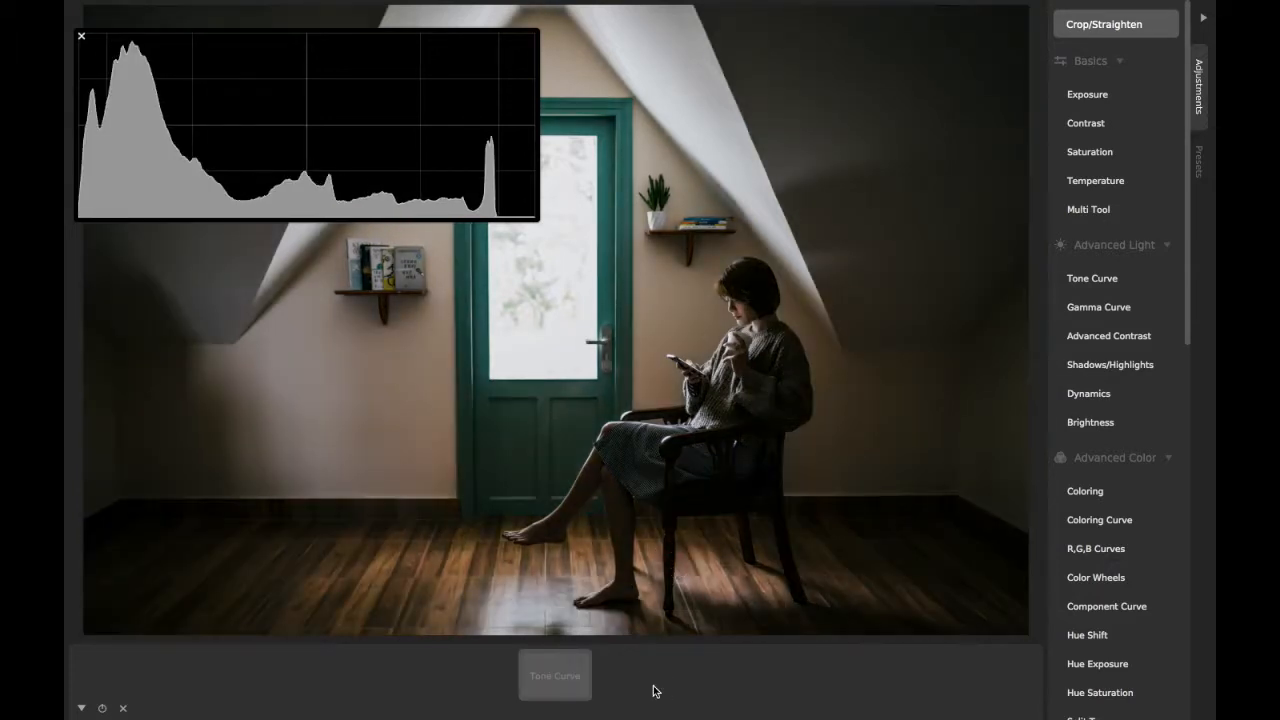
pyautogui.press('space')
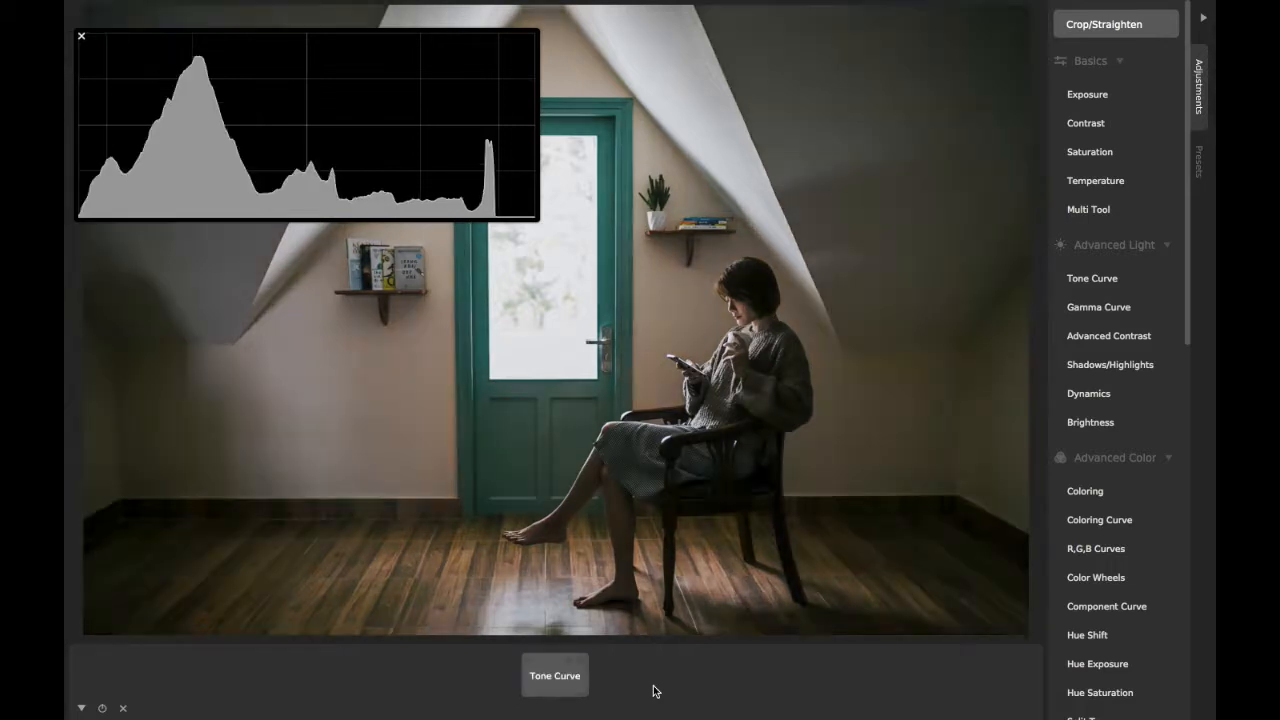
# - Remove the shadows and midtone points from the attic photo's Tone Curve to restore a straight diagonal
pyautogui.click(588, 676)
pyautogui.moveTo(672, 557); pyautogui.dragTo(554, 386)
pyautogui.moveTo(723, 537); pyautogui.dragTo(652, 269)
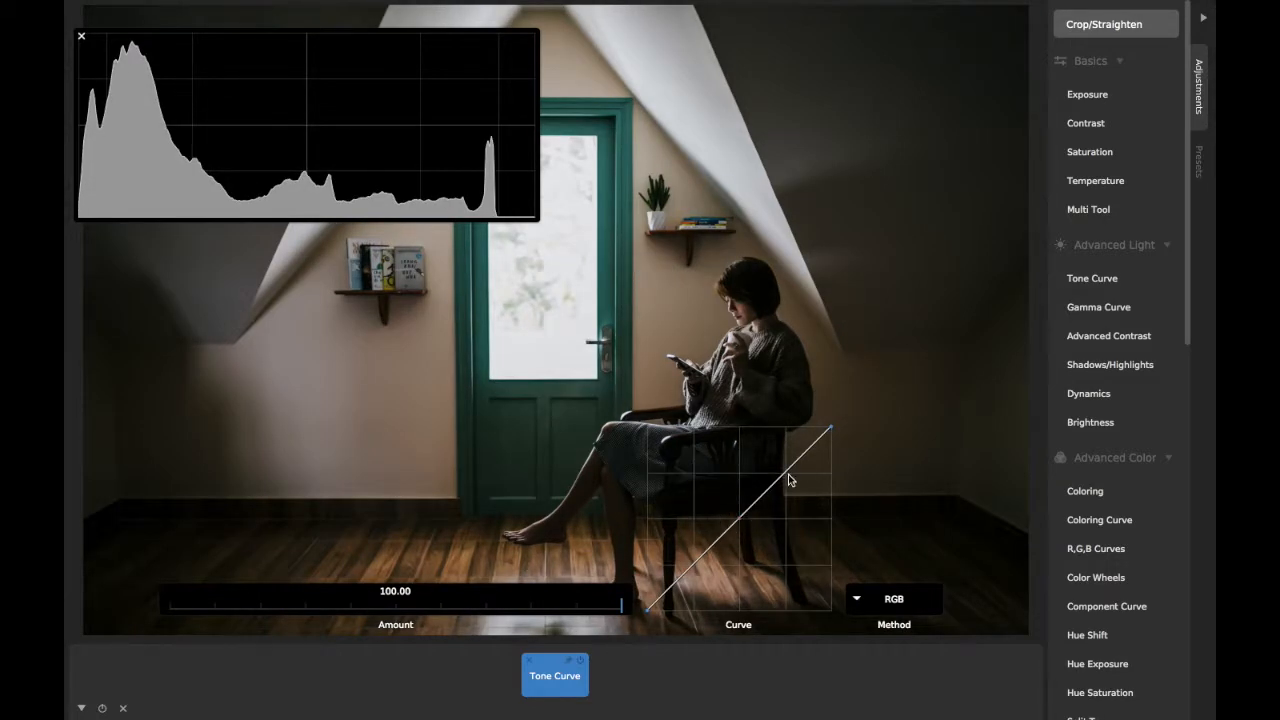
# - Switch to the wristwatch photo, open its Tone Curve for editing, and shrink the histogram to uncover more of the picture
pyautogui.click(665, 675)
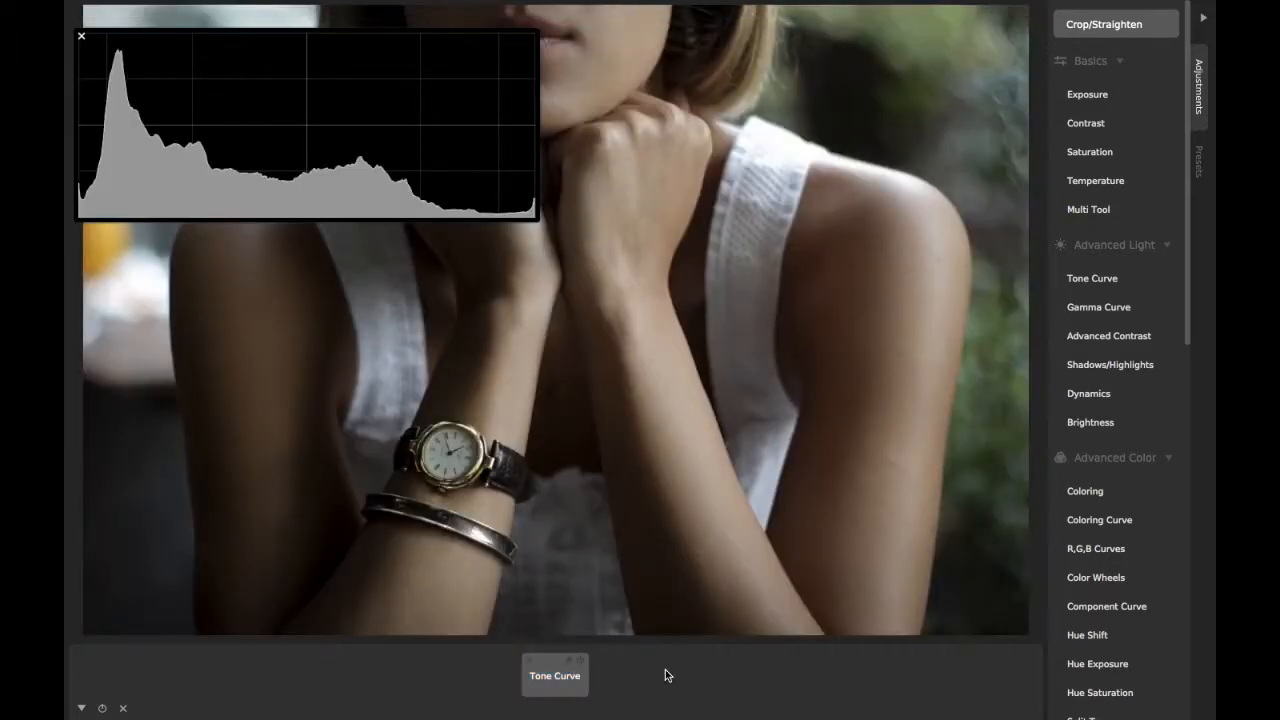
pyautogui.click(580, 682)
pyautogui.moveTo(533, 218); pyautogui.dragTo(416, 163)
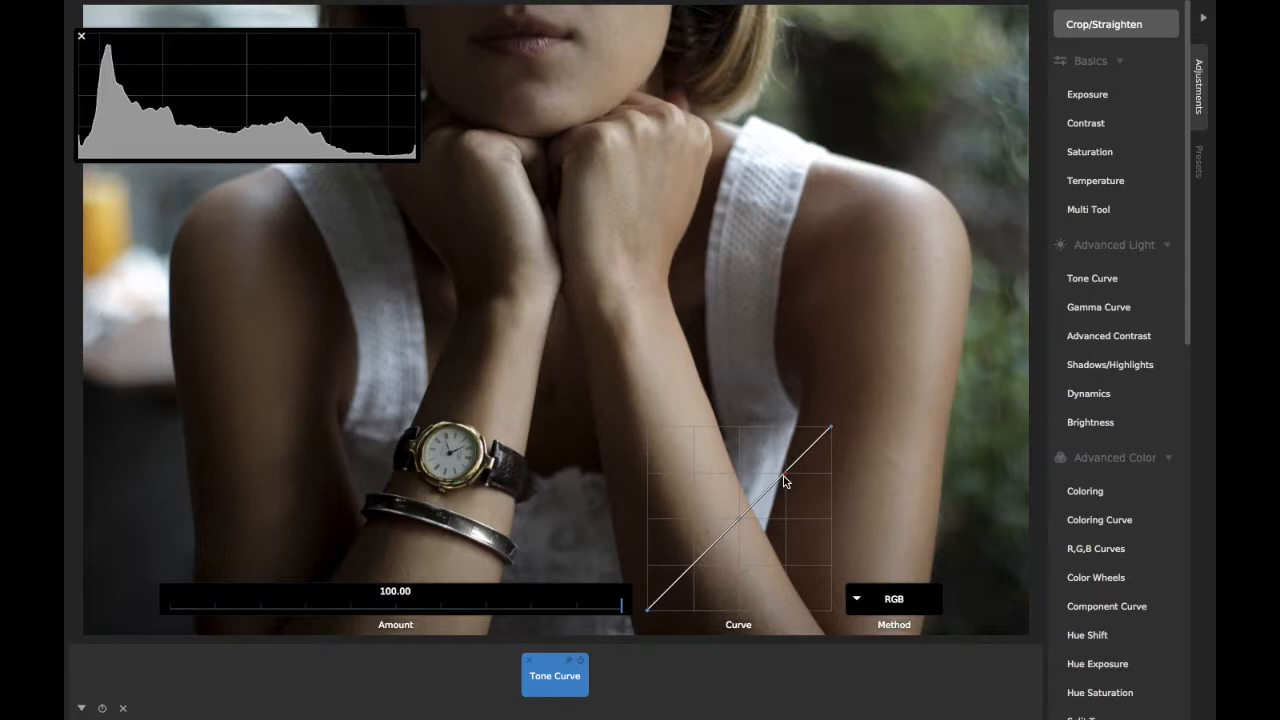
# - Shape a contrast curve on the wristwatch photo by adjusting the highlights, raising the midtone point well above the diagonal, and lowering the shadows point
pyautogui.moveTo(785, 480); pyautogui.dragTo(813, 468)
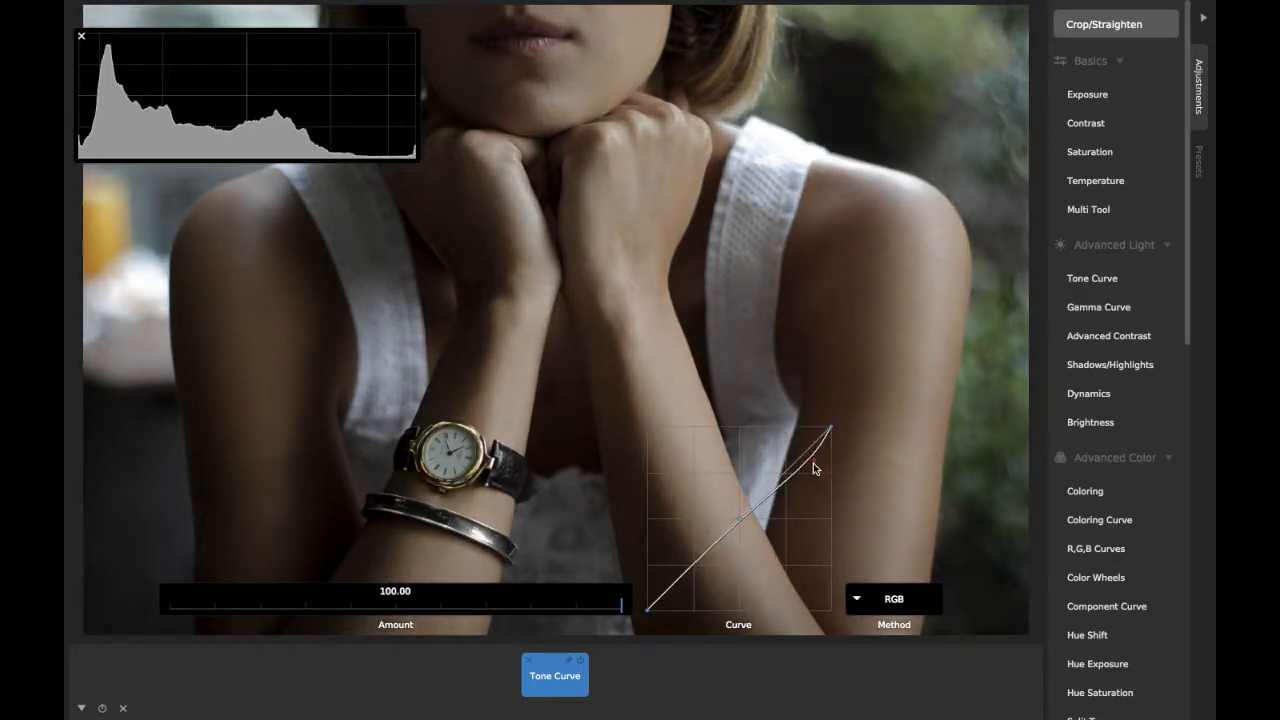
pyautogui.moveTo(811, 467); pyautogui.dragTo(794, 460)
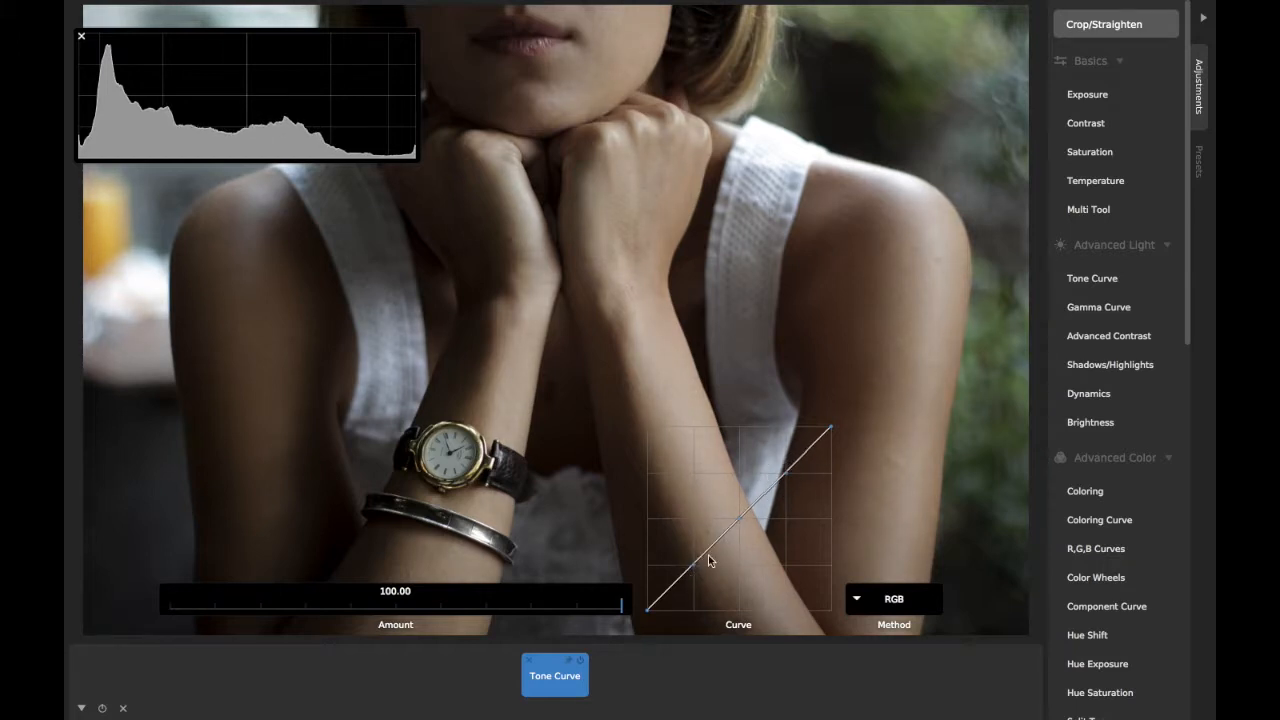
pyautogui.moveTo(740, 490)
pyautogui.mouseDown()
pyautogui.moveTo(740, 477)
pyautogui.moveTo(740, 537)
pyautogui.moveTo(740, 488)
pyautogui.moveTo(740, 537)
pyautogui.moveTo(740, 489)
pyautogui.moveTo(740, 523)
pyautogui.moveTo(740, 495)
pyautogui.moveTo(780, 494)
pyautogui.moveTo(786, 434)
pyautogui.moveTo(797, 489)
pyautogui.moveTo(774, 446)
pyautogui.moveTo(800, 465)
pyautogui.moveTo(786, 455)
pyautogui.moveTo(740, 502)
pyautogui.mouseUp()
pyautogui.moveTo(694, 566)
pyautogui.mouseDown()
pyautogui.moveTo(692, 578)
pyautogui.moveTo(672, 556)
pyautogui.moveTo(691, 569)
pyautogui.moveTo(683, 583)
pyautogui.moveTo(694, 588)
pyautogui.moveTo(673, 568)
pyautogui.moveTo(695, 580)
pyautogui.mouseUp()
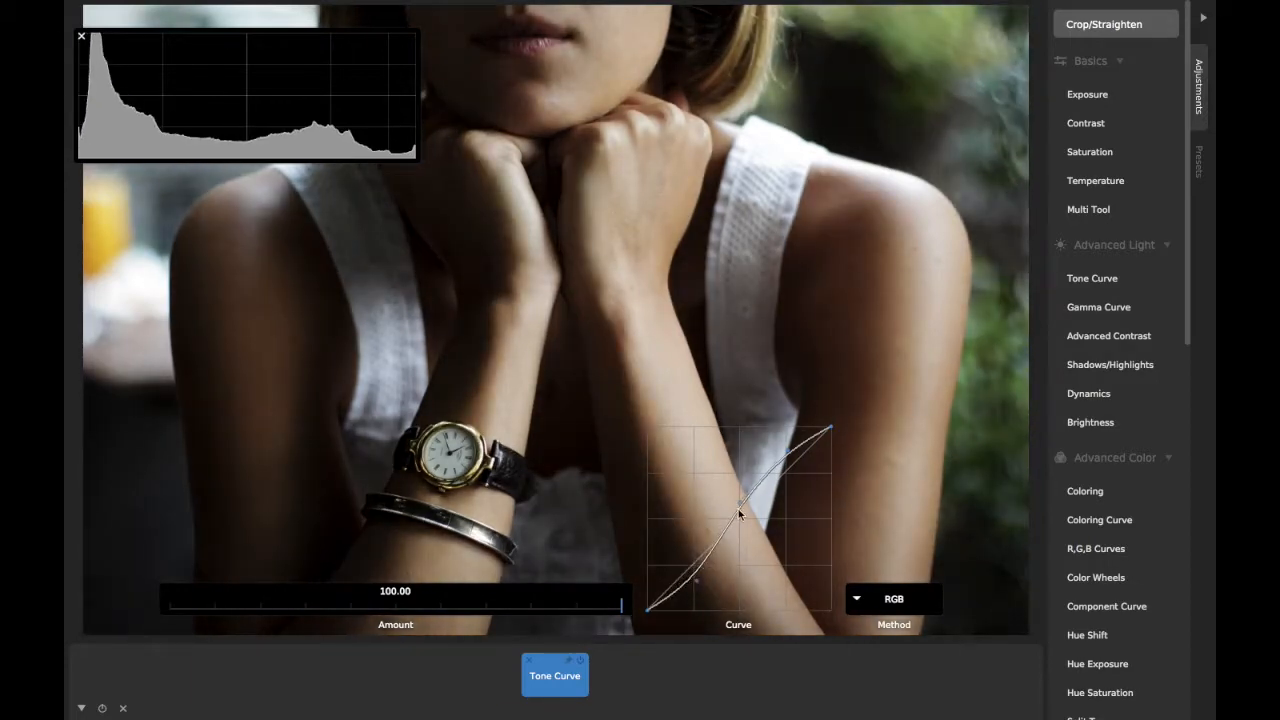
pyautogui.moveTo(742, 503)
pyautogui.mouseDown()
pyautogui.moveTo(726, 483)
pyautogui.moveTo(746, 497)
pyautogui.moveTo(744, 520)
pyautogui.moveTo(743, 480)
pyautogui.mouseUp()
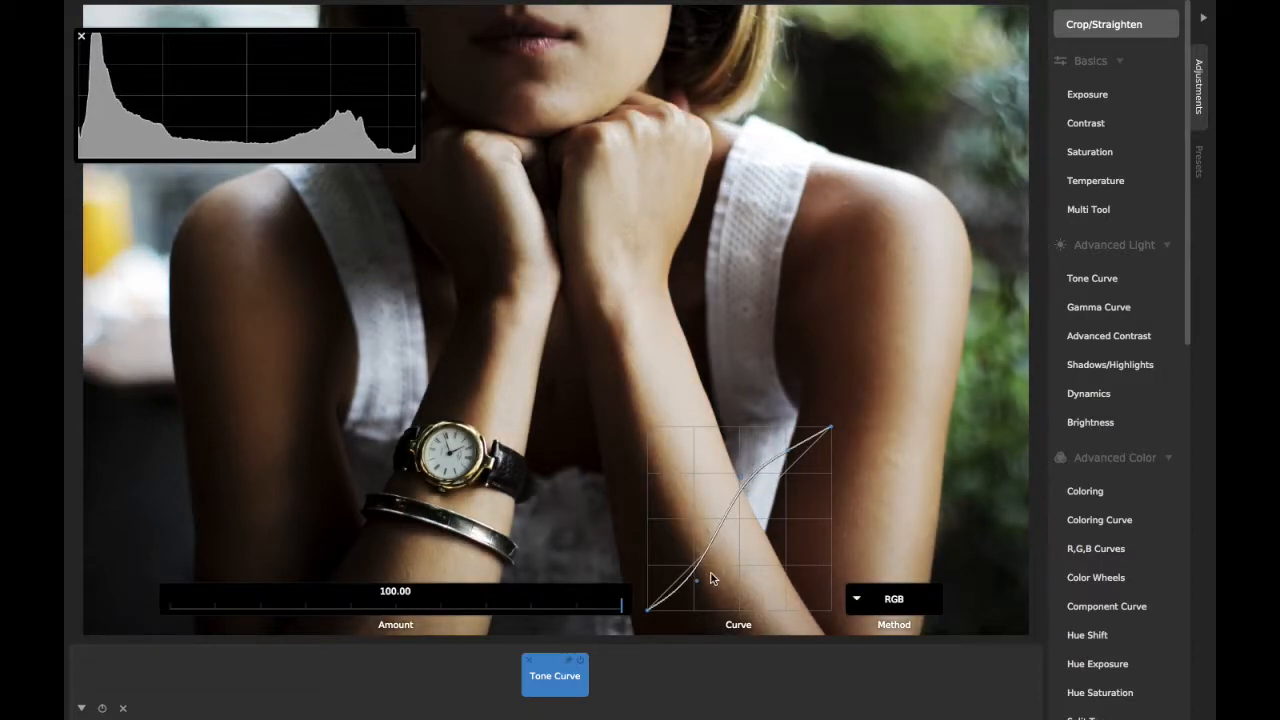
# - Reshape the curve into a smooth brightening arc by raising the shadows and highlights points and slightly lowering the midtone point
pyautogui.moveTo(694, 580); pyautogui.dragTo(698, 535)
pyautogui.moveTo(790, 450)
pyautogui.mouseDown()
pyautogui.moveTo(791, 463)
pyautogui.moveTo(786, 429)
pyautogui.moveTo(788, 465)
pyautogui.moveTo(791, 431)
pyautogui.moveTo(786, 441)
pyautogui.mouseUp()
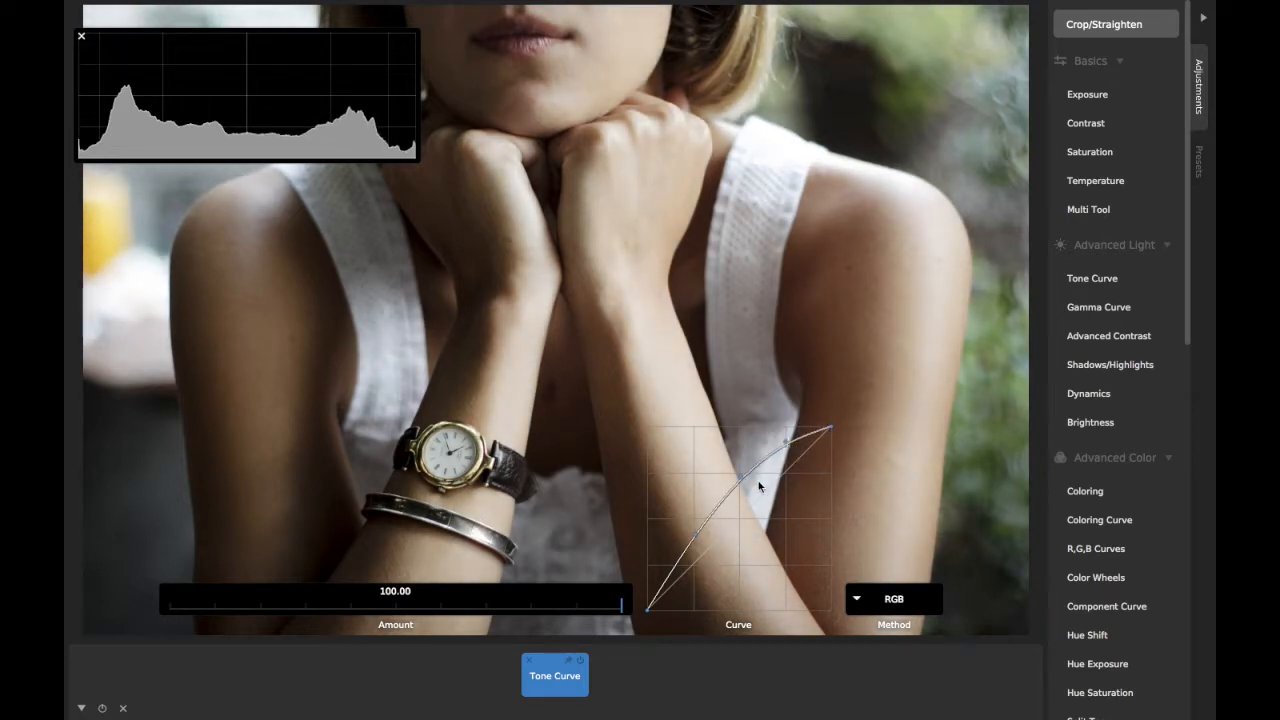
pyautogui.moveTo(744, 480)
pyautogui.mouseDown()
pyautogui.moveTo(743, 511)
pyautogui.moveTo(744, 490)
pyautogui.mouseUp()
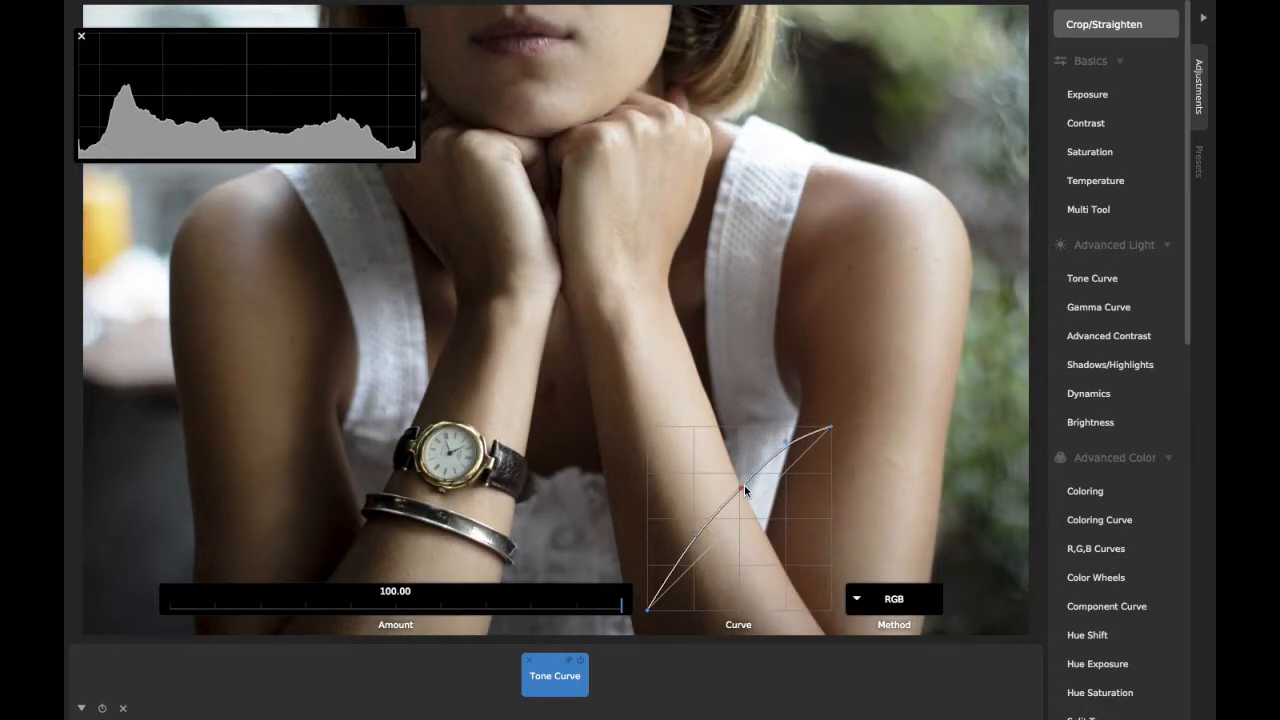